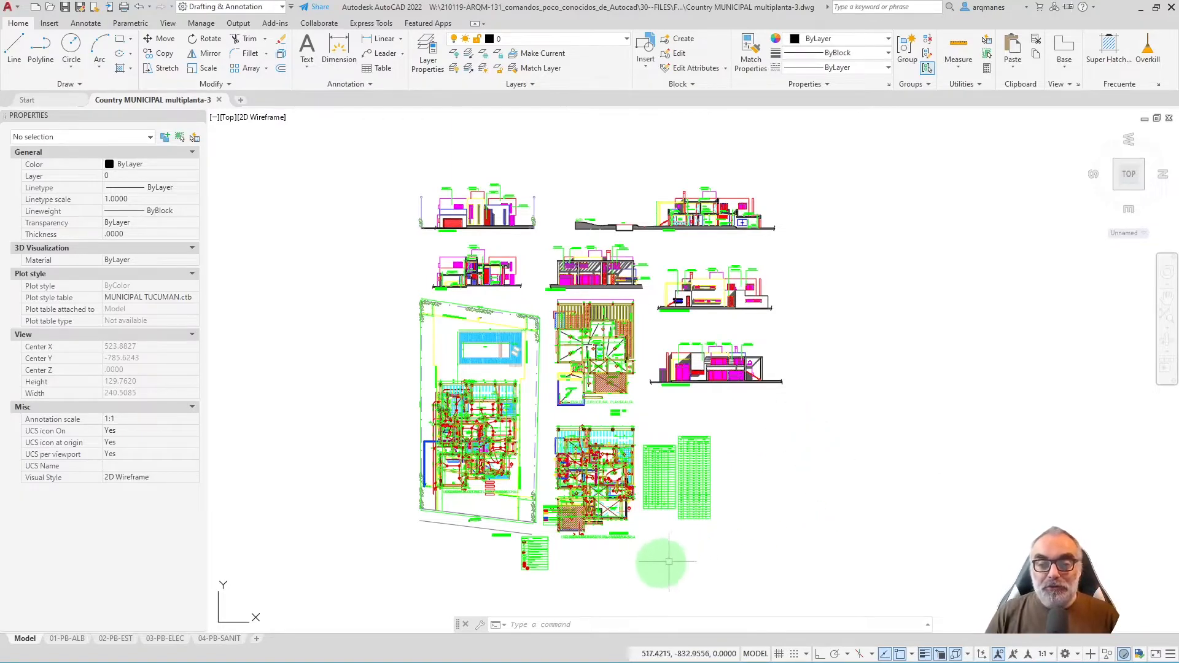
Preview the drawing's saved layer states, including 04-PB-SANIT, in model space.
{"action": "left_click", "coordinate": [519, 84]}
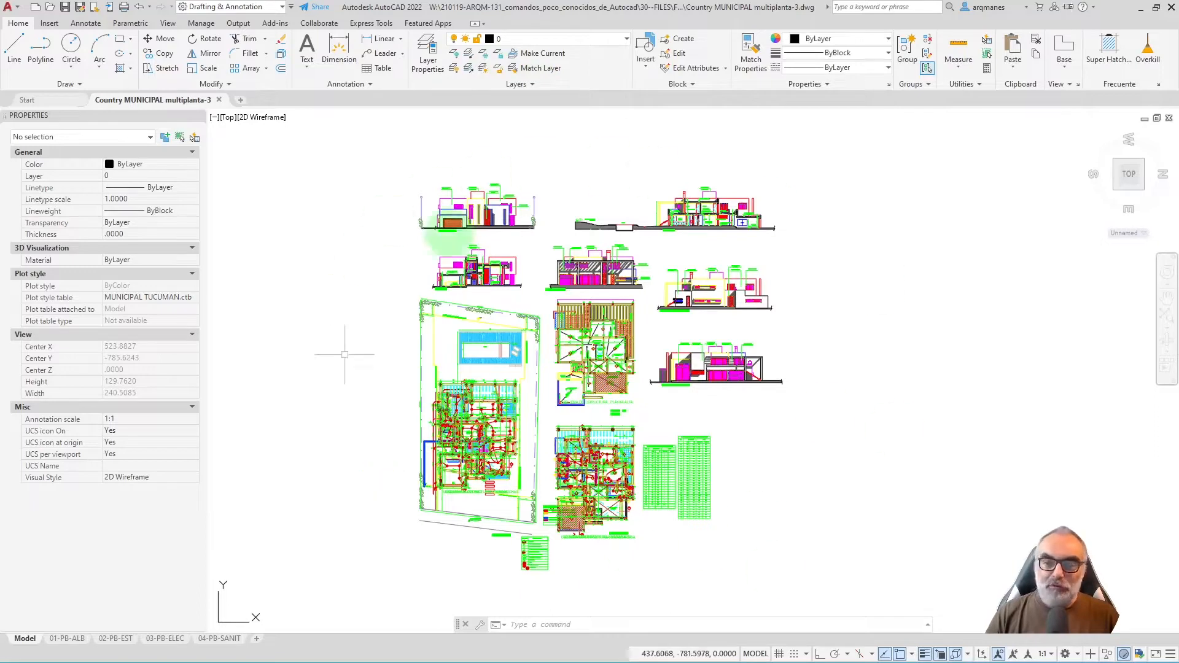
{"action": "left_click", "coordinate": [531, 85]}
{"action": "left_click", "coordinate": [560, 100]}
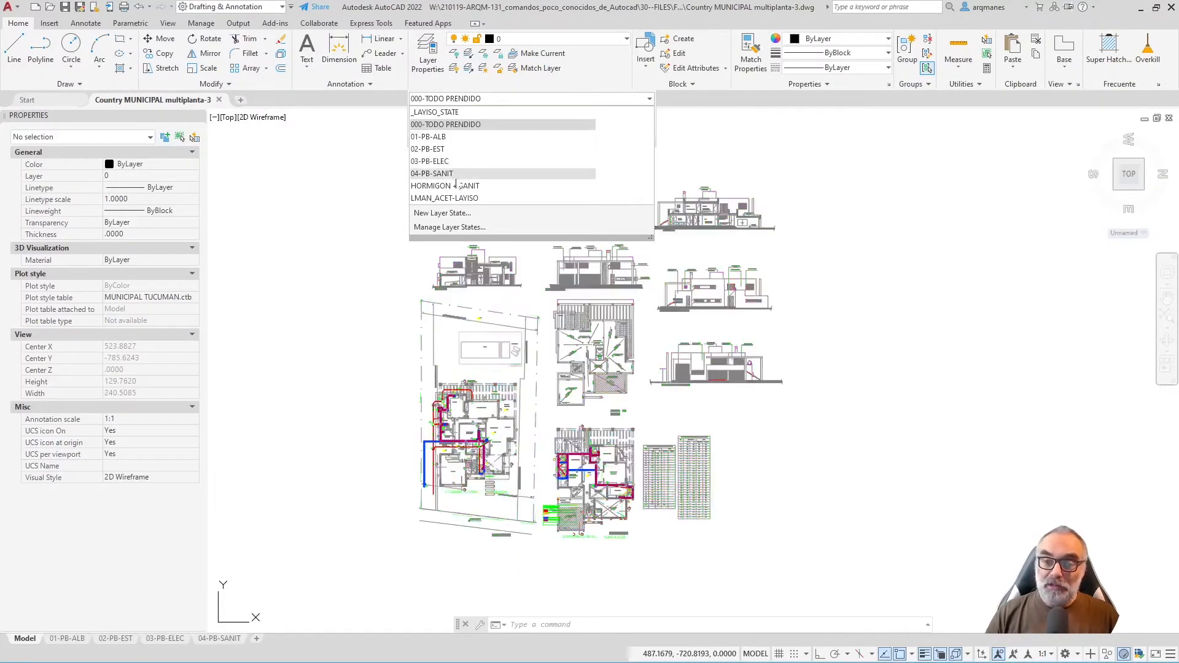
{"action": "left_click", "coordinate": [262, 549]}
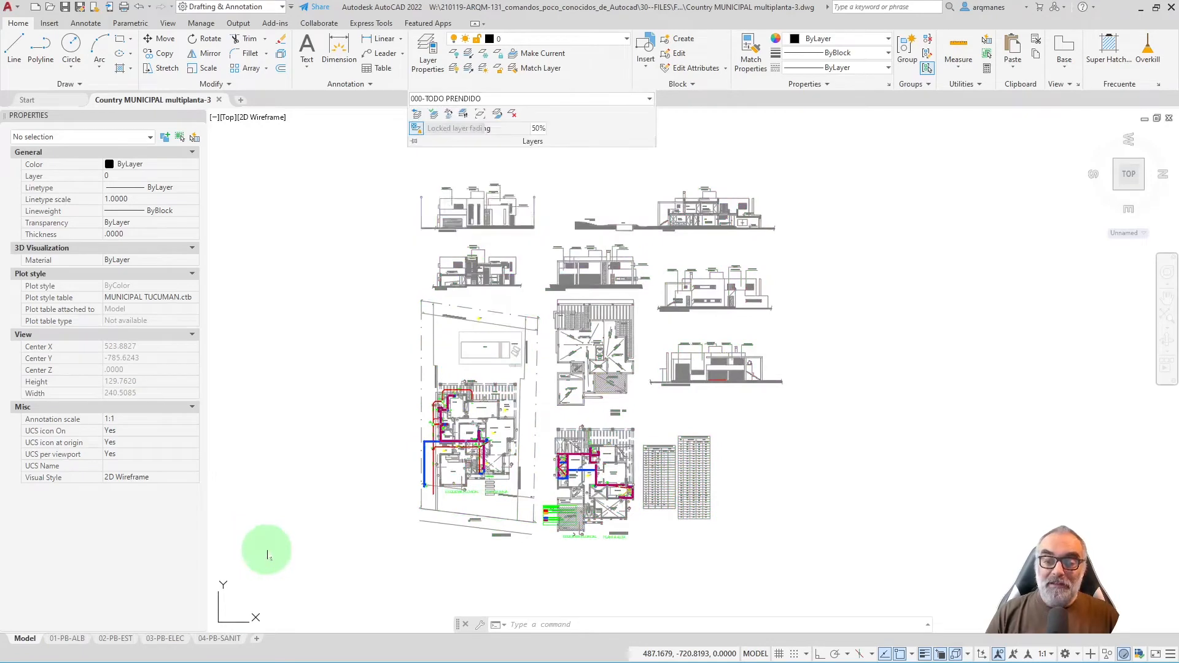
Review layouts 01-PB-ALB, 02-PB-EST, 03-PB-ELEC and 04-PB-SANIT, and return to model space.
{"action": "left_click", "coordinate": [65, 640]}
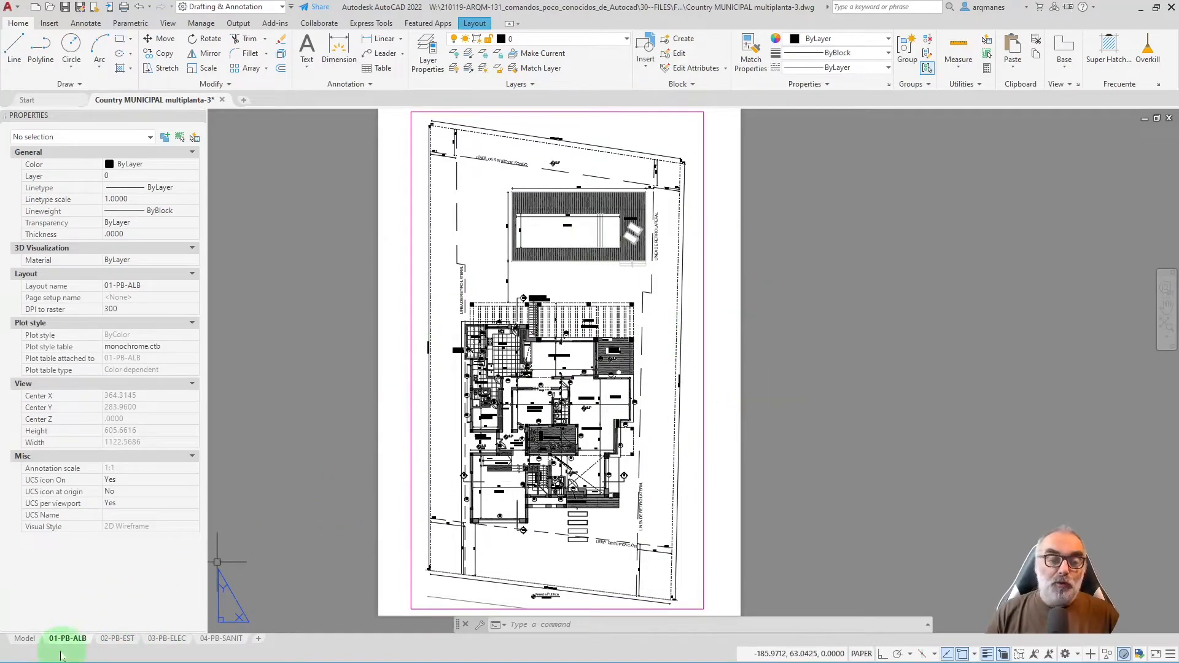
{"action": "left_click", "coordinate": [117, 638]}
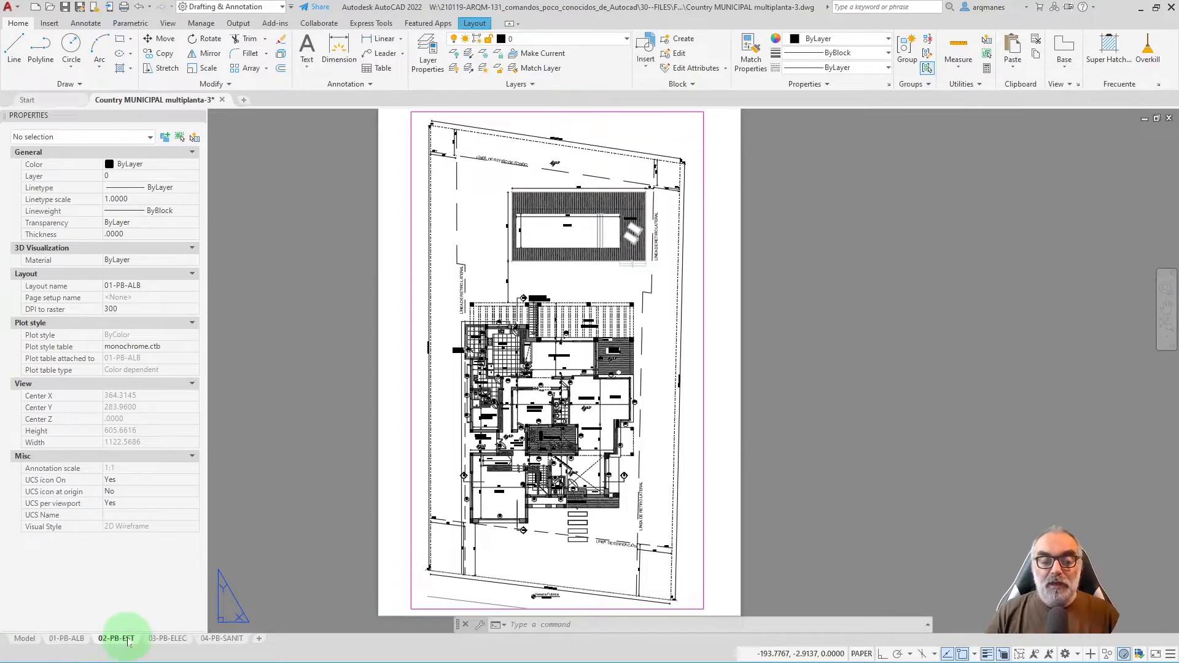
{"action": "left_click", "coordinate": [164, 638]}
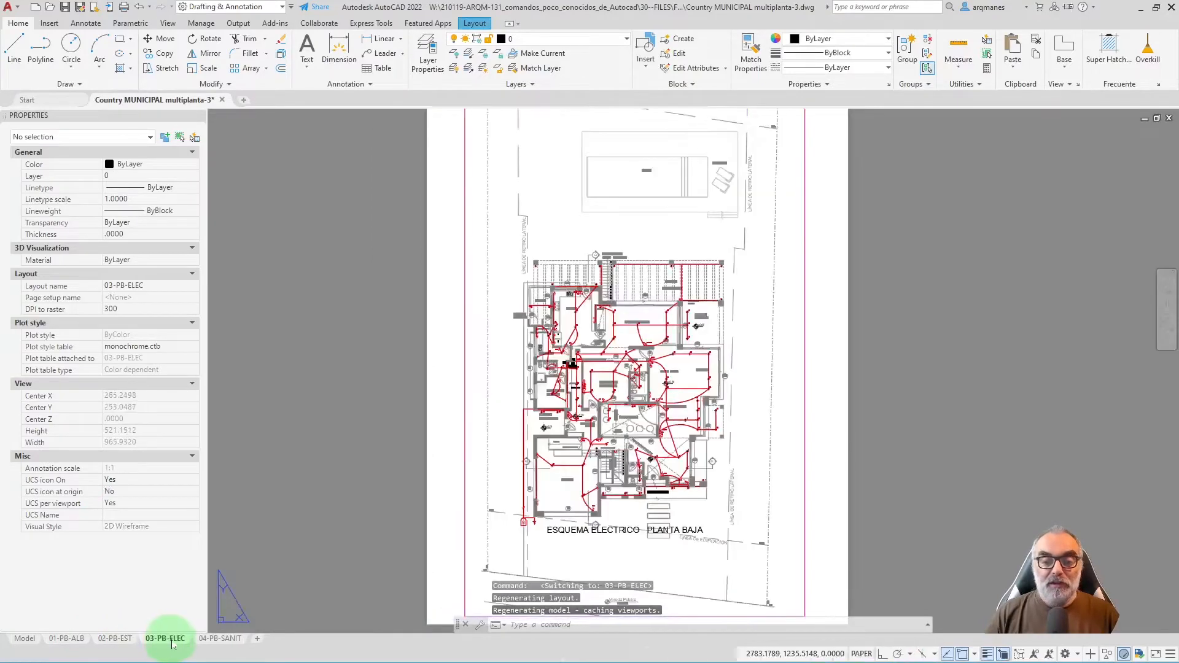
{"action": "left_click", "coordinate": [219, 639]}
{"action": "left_click", "coordinate": [24, 638]}
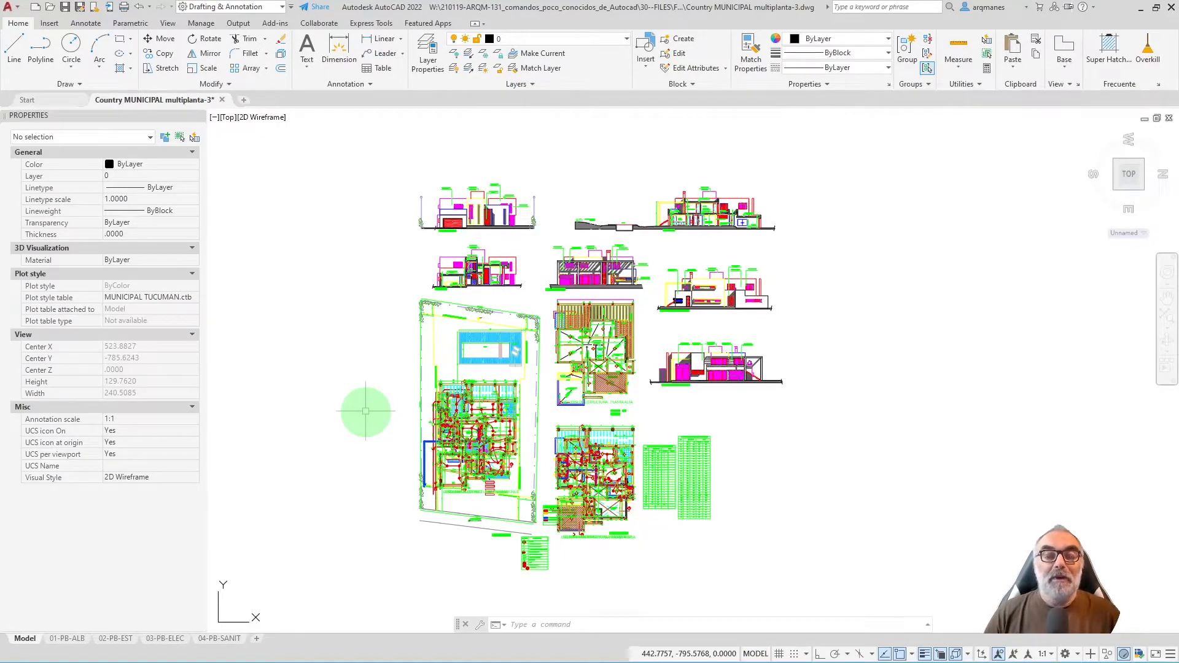
Create a new layer named CAPA EXTRA.
{"action": "left_click", "coordinate": [430, 58]}
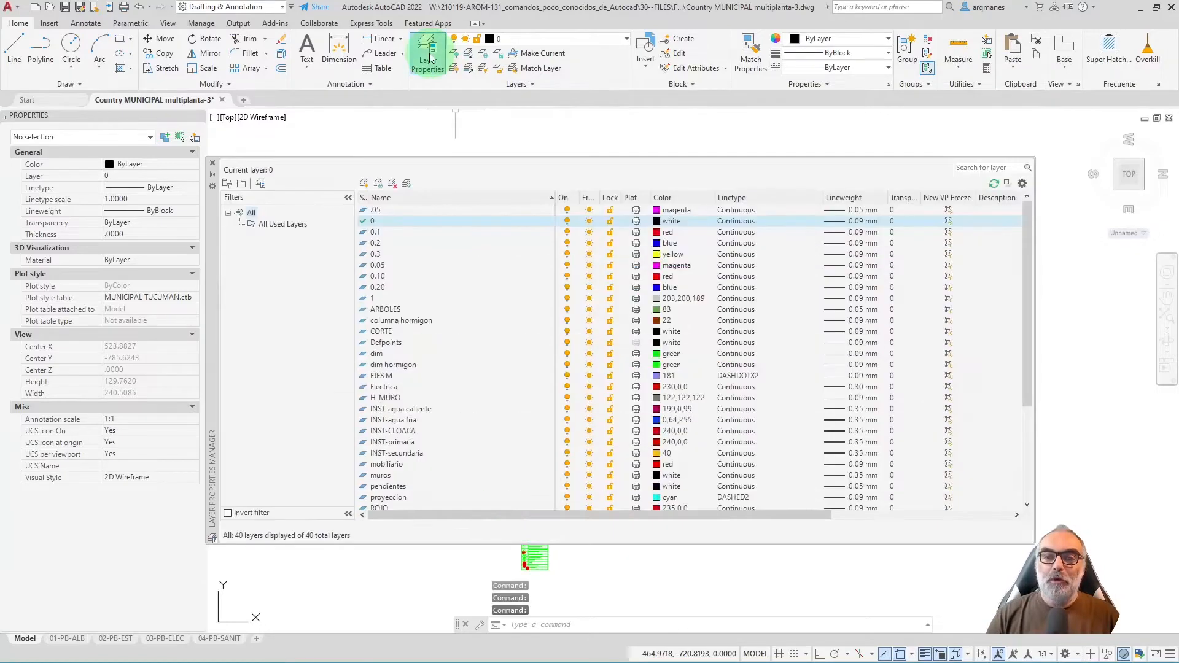
{"action": "left_click", "coordinate": [364, 183]}
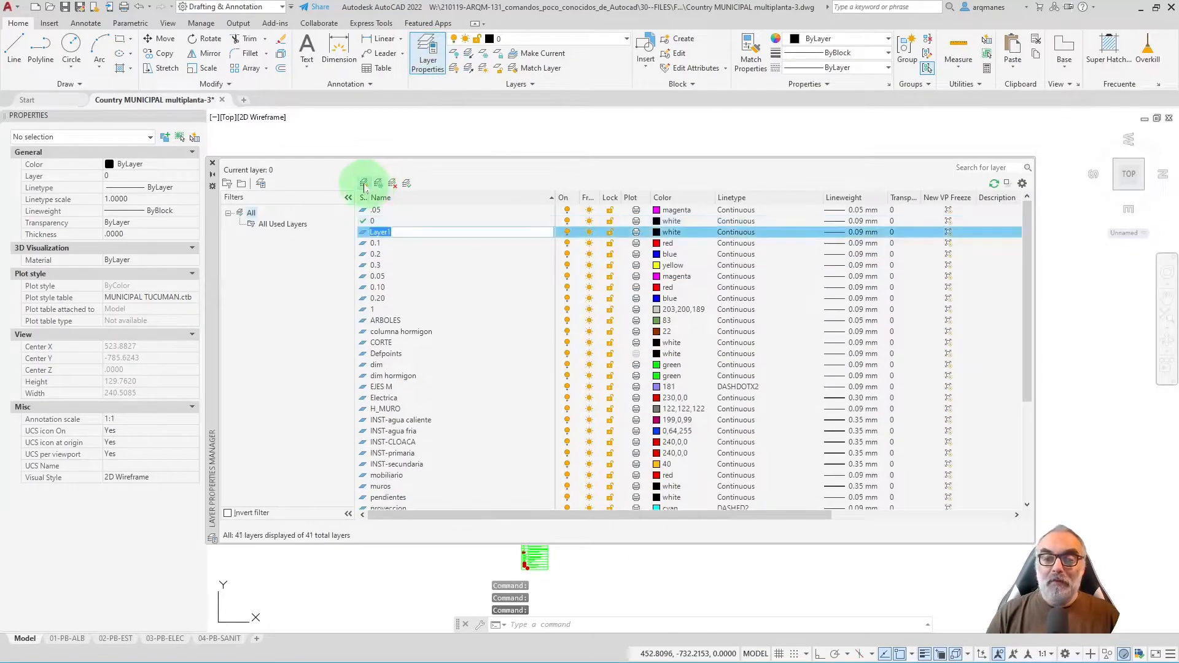
{"action": "type", "text": "CAPA EXTRA"}
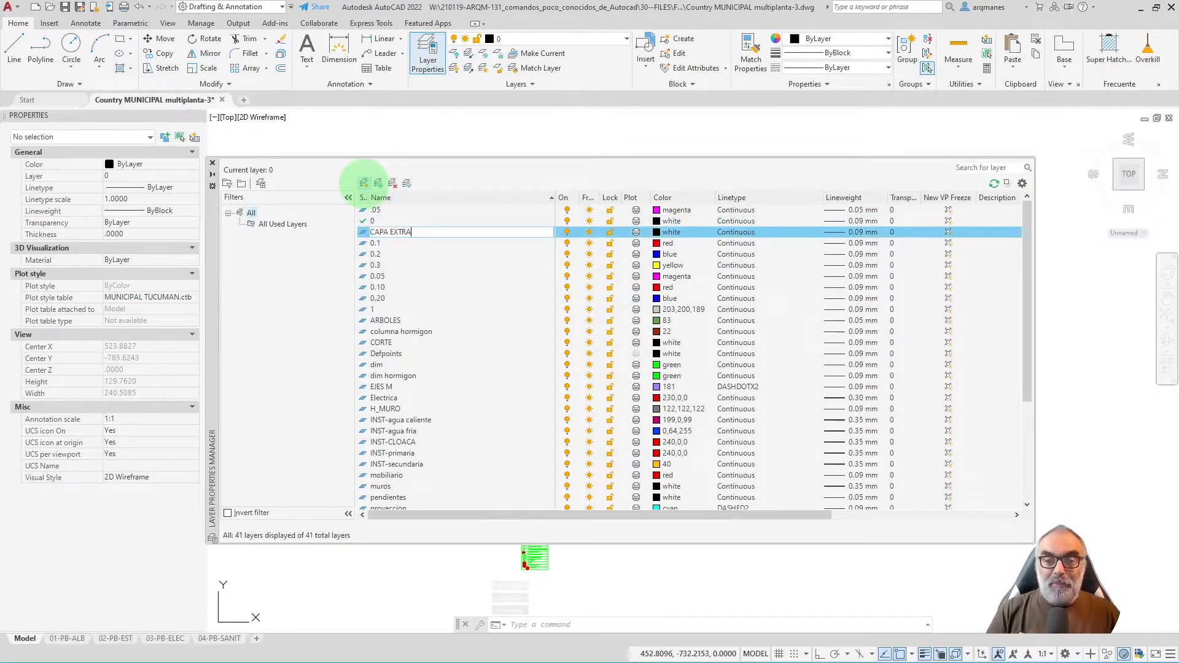
Set the CAPA EXTRA layer's color to true color red, RGB 255,0,0.
{"action": "left_click", "coordinate": [657, 232]}
{"action": "left_click", "coordinate": [509, 213]}
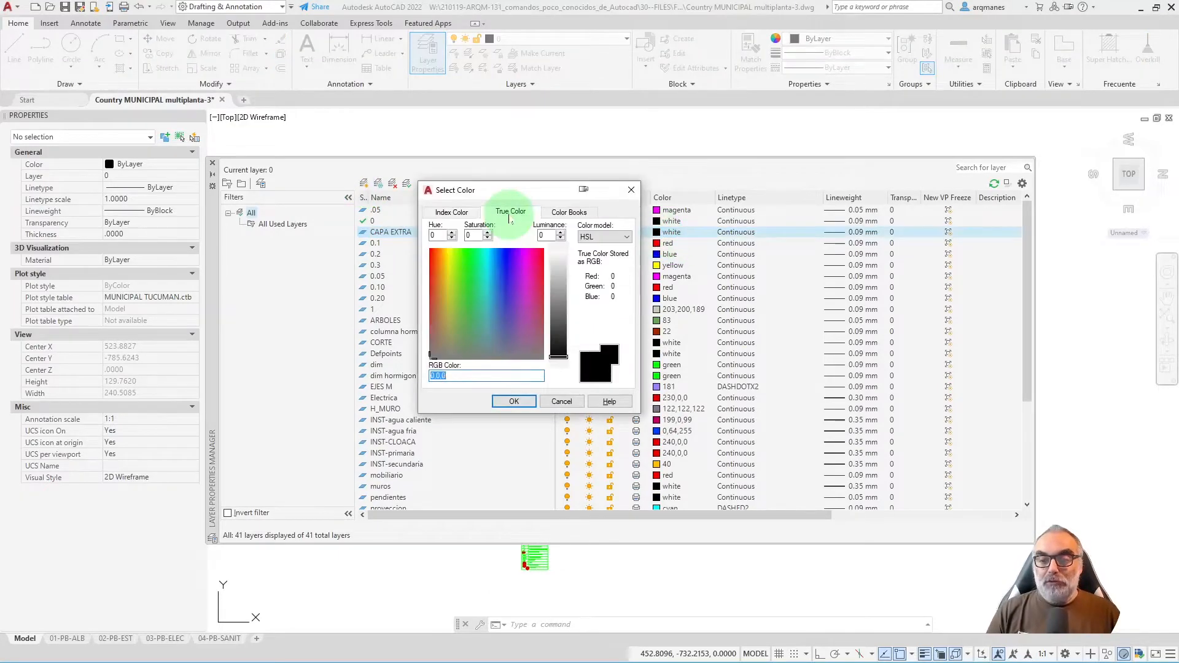
{"action": "left_click", "coordinate": [541, 251]}
{"action": "left_click", "coordinate": [558, 304]}
{"action": "left_click", "coordinate": [514, 401]}
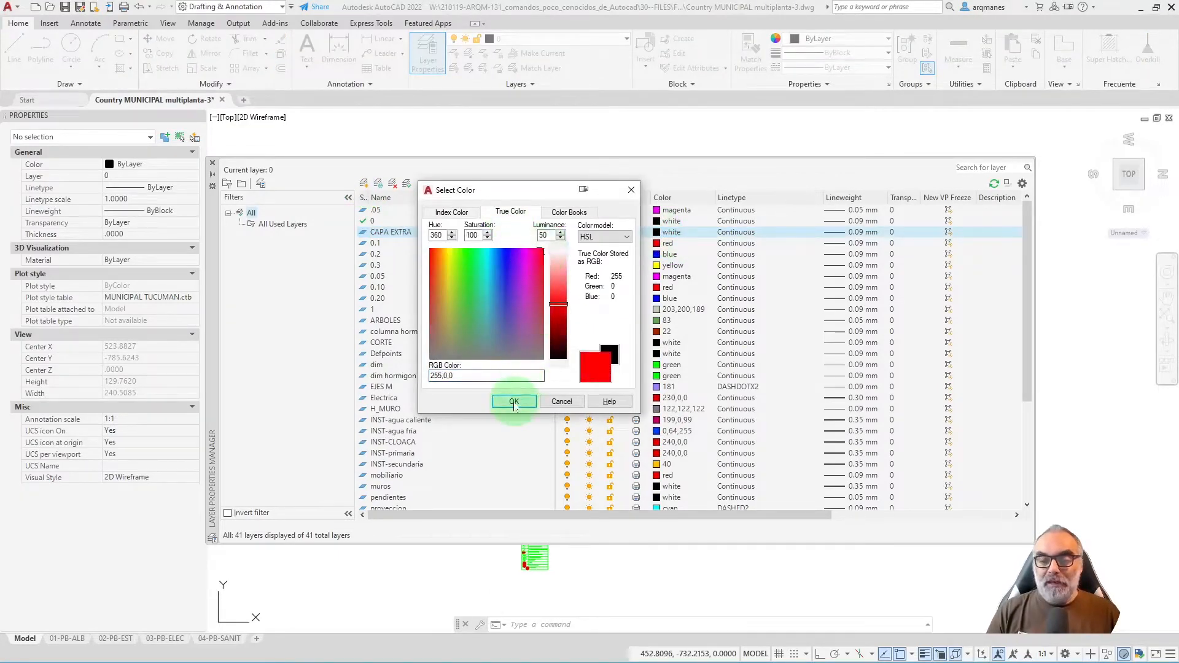
Set the CAPA EXTRA layer's lineweight to 2.00 mm.
{"action": "left_click", "coordinate": [838, 237]}
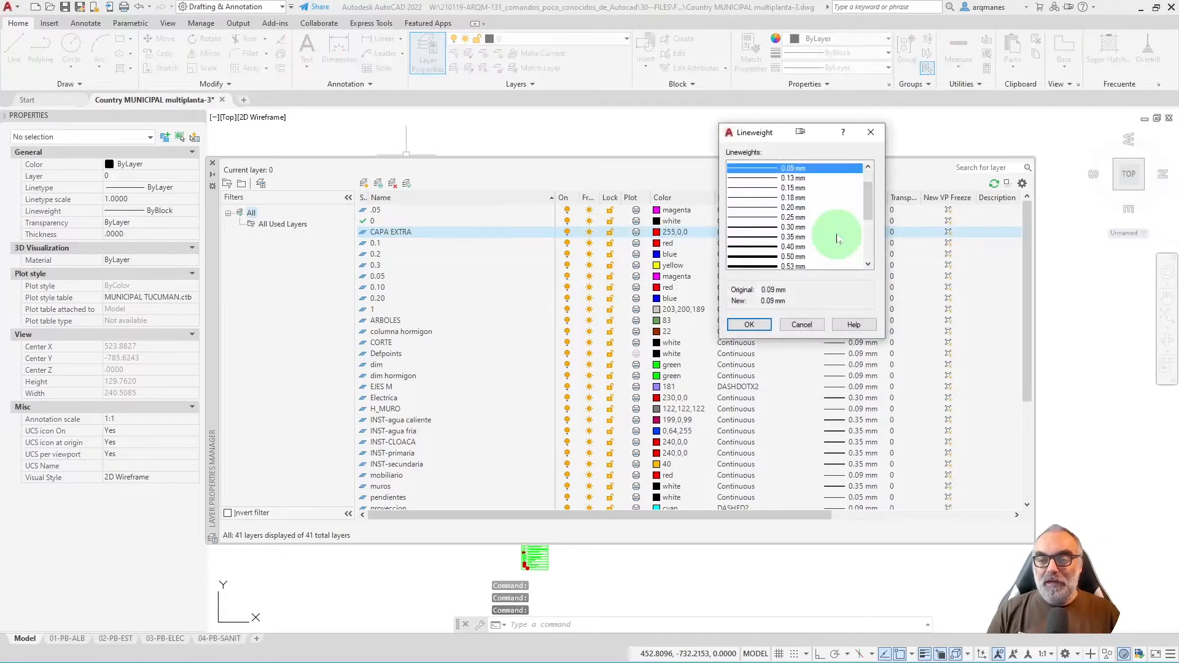
{"action": "scroll", "coordinate": [836, 236], "scroll_direction": "down", "scroll_amount": 4}
{"action": "left_click", "coordinate": [755, 254]}
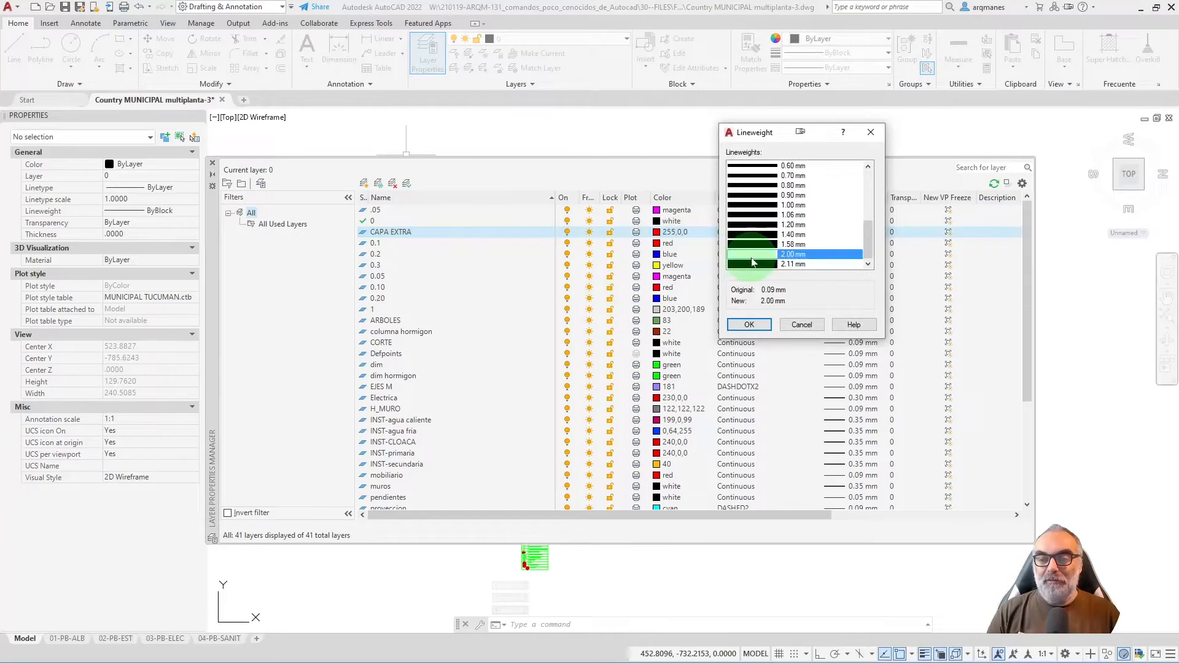
{"action": "left_click", "coordinate": [749, 325]}
Make CAPA EXTRA the current layer and close the layer manager.
{"action": "left_click", "coordinate": [391, 233]}
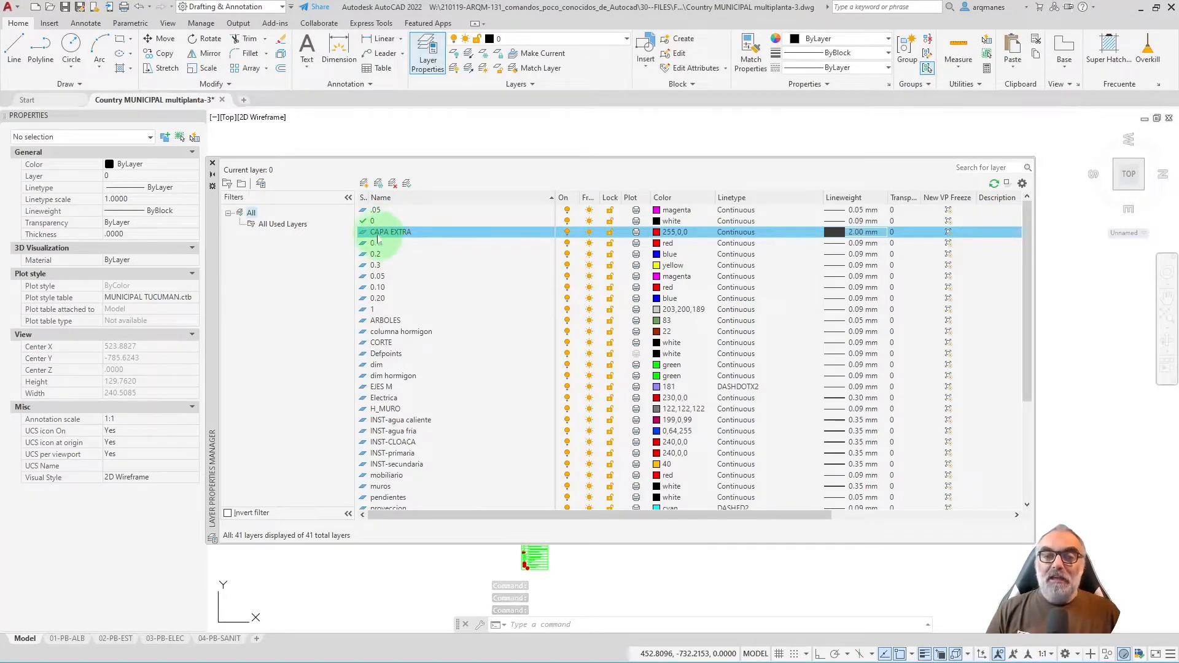
{"action": "double_click", "coordinate": [364, 234]}
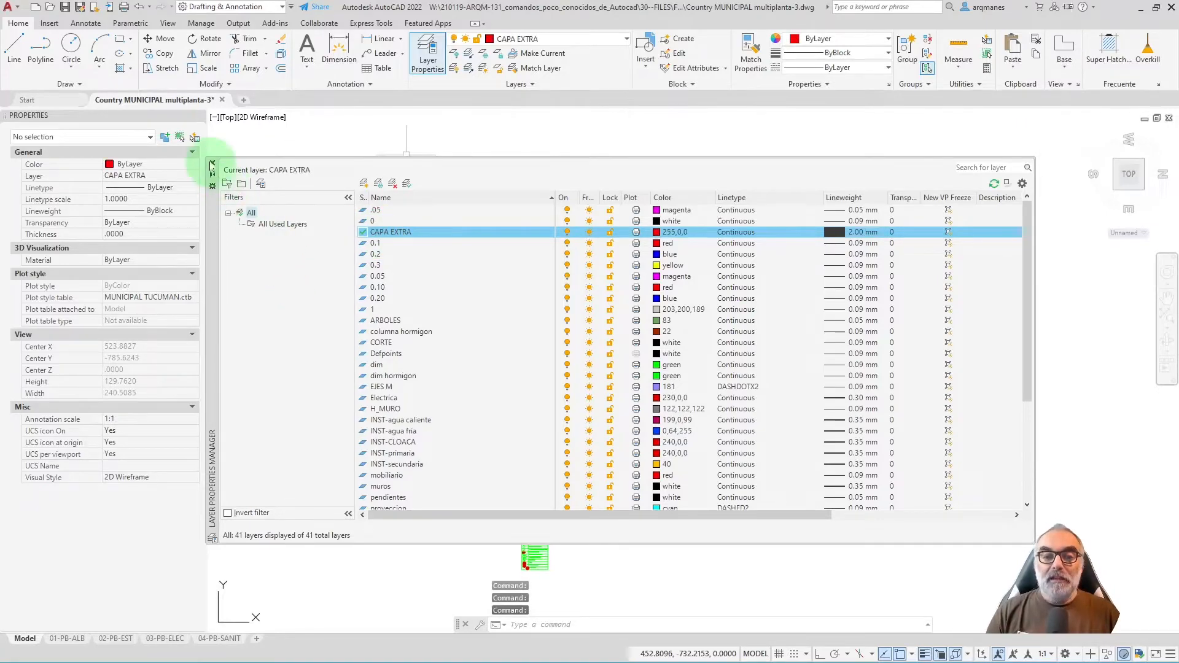
{"action": "left_click", "coordinate": [212, 163]}
Trace the outer perimeter of the ground-floor plan with a closed polyline on layer CAPA EXTRA.
{"action": "scroll", "coordinate": [484, 501], "scroll_direction": "up", "scroll_amount": 8}
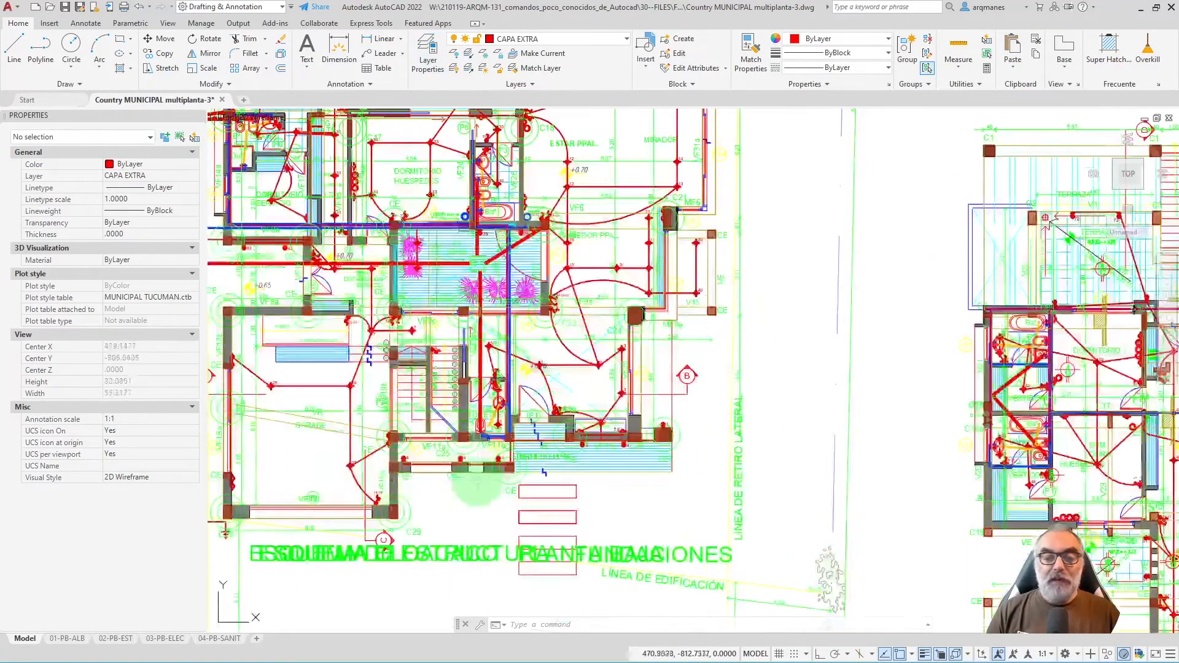
{"action": "middle_click_drag", "start_coordinate": [380, 486], "coordinate": [458, 398]}
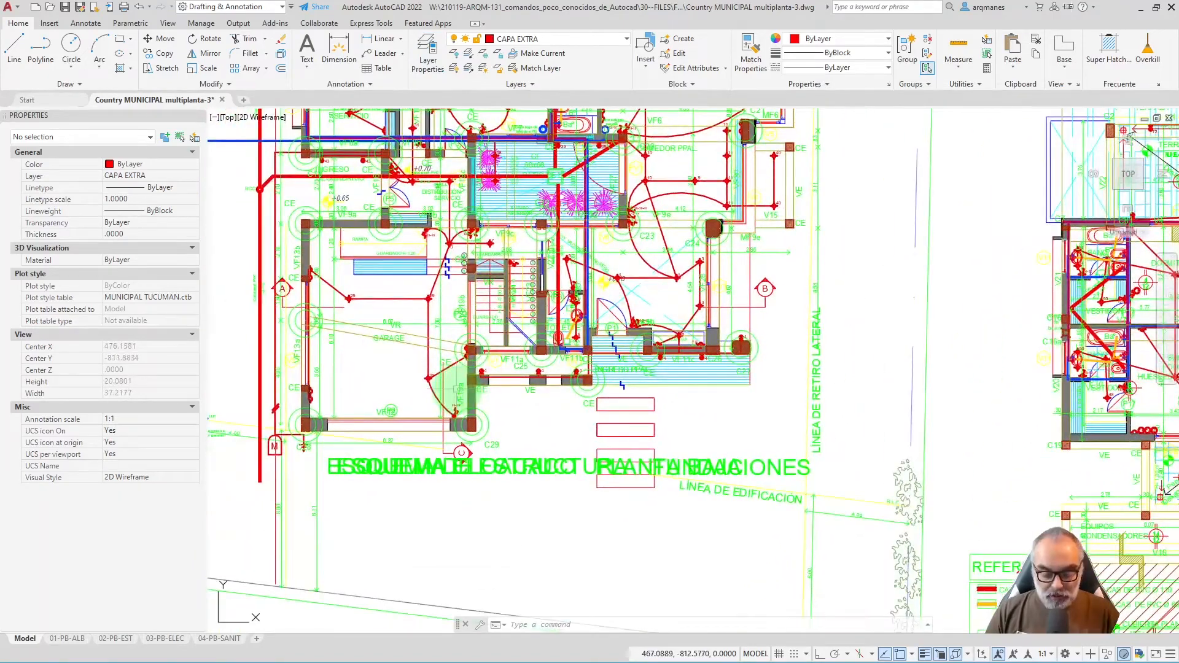
{"action": "type", "text": "pl"}
{"action": "key", "text": "Return"}
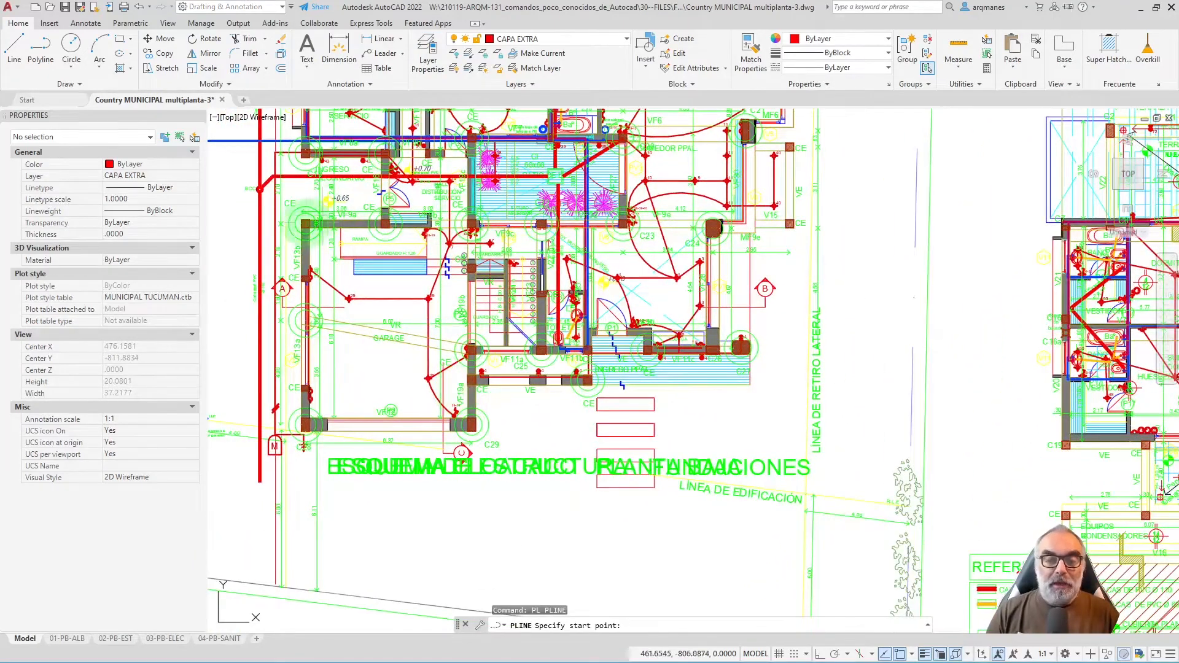
{"action": "scroll", "coordinate": [478, 219], "scroll_direction": "down", "scroll_amount": 3}
{"action": "key", "text": "Escape"}
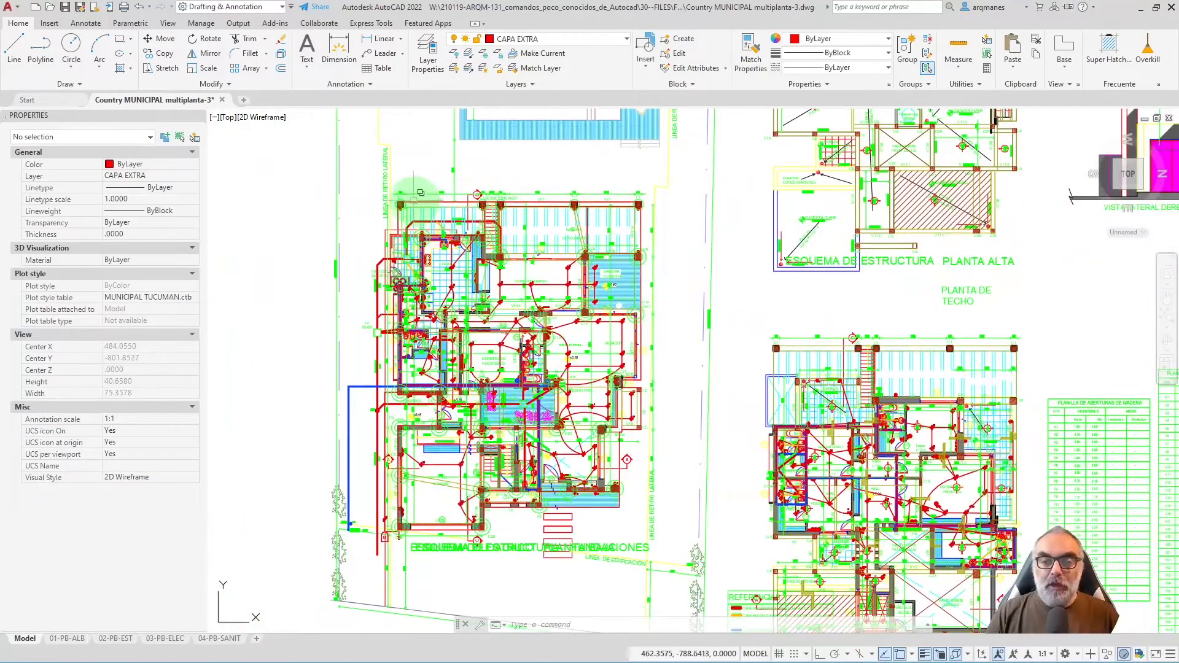
{"action": "left_click", "coordinate": [422, 194]}
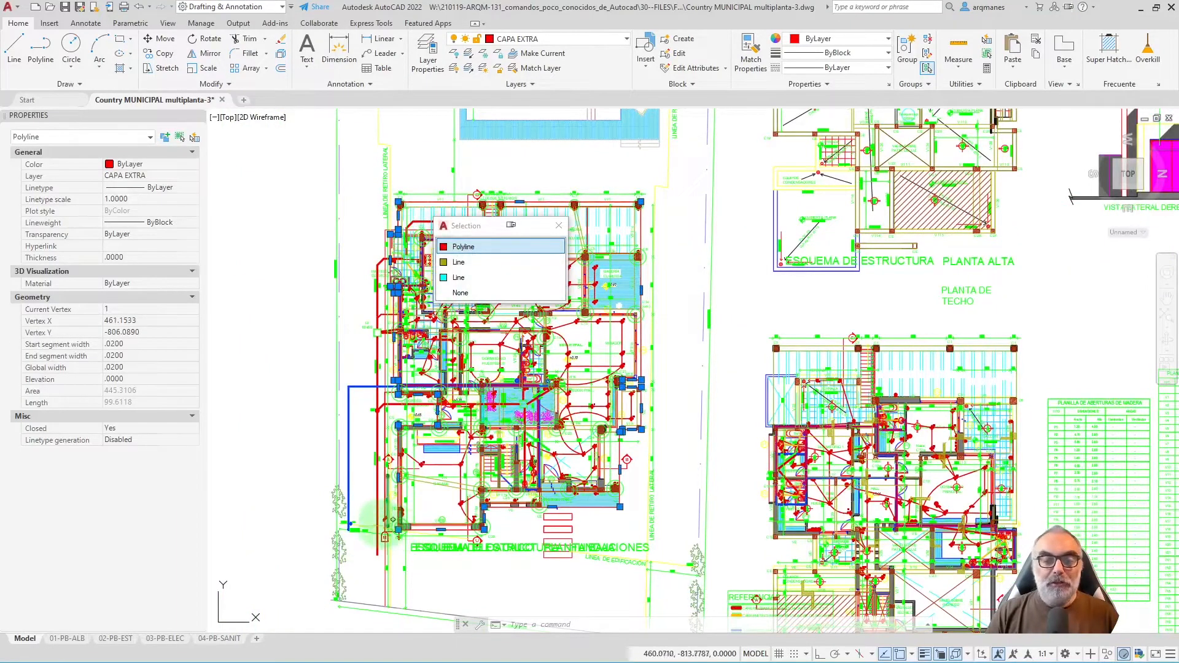
{"action": "key", "text": "Escape"}
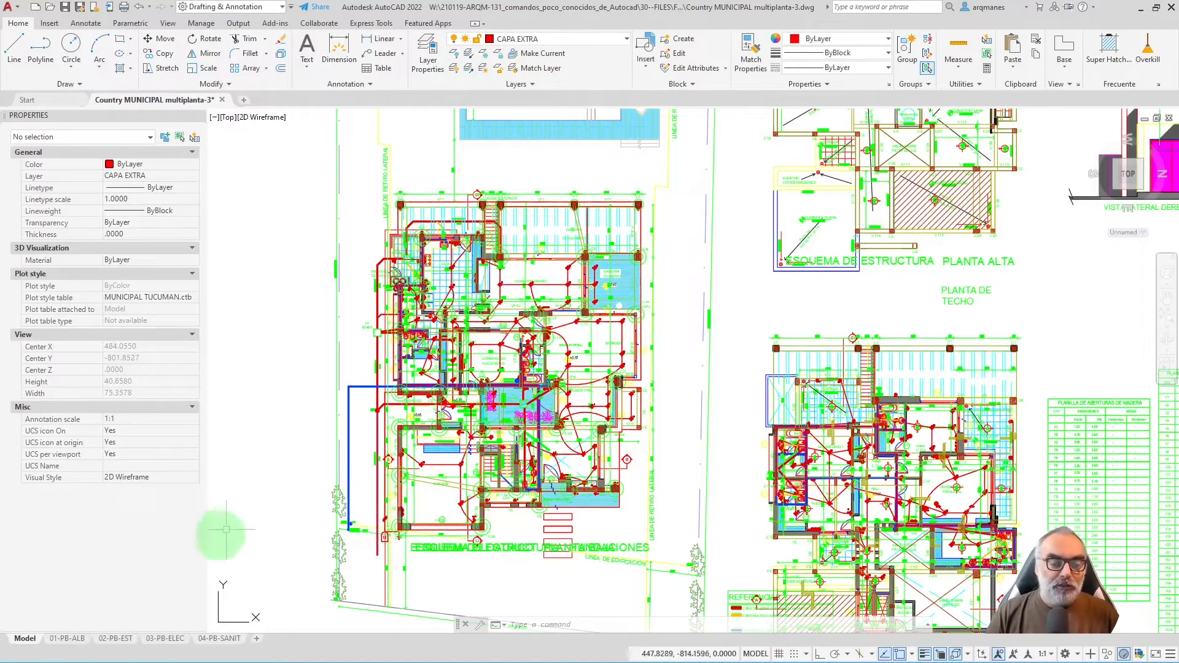
Inspect layouts 01-PB-ALB, 02-PB-EST, 03-PB-ELEC and 04-PB-SANIT for the new perimeter polyline.
{"action": "left_click", "coordinate": [71, 641]}
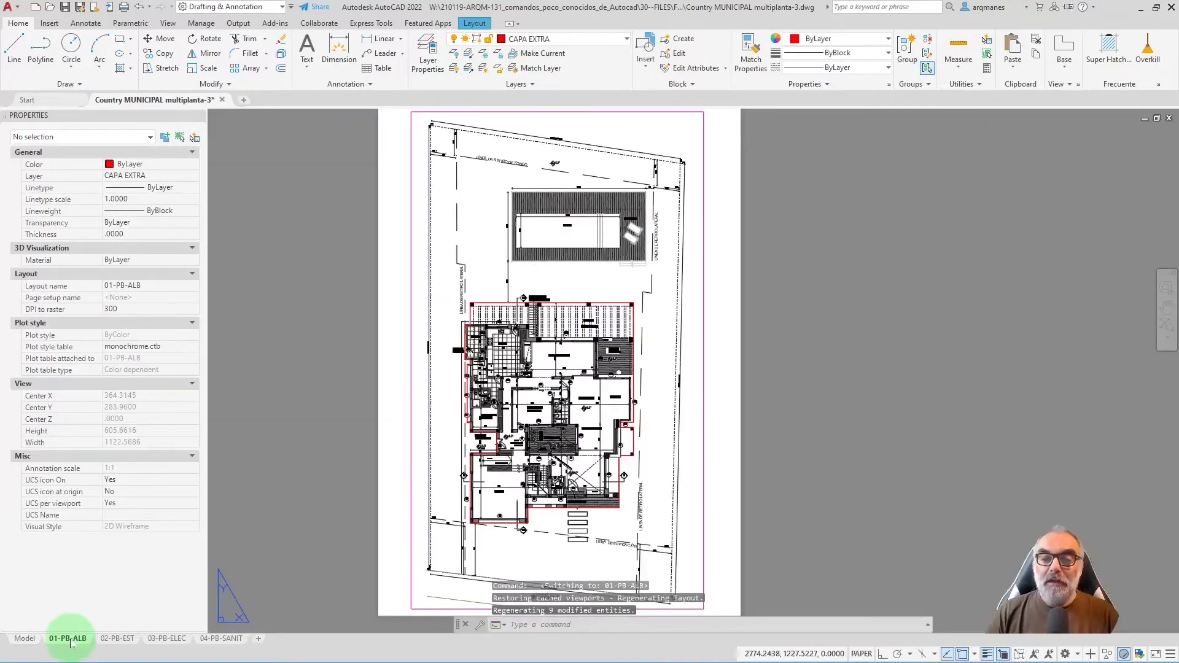
{"action": "scroll", "coordinate": [494, 303], "scroll_direction": "up", "scroll_amount": 7}
{"action": "scroll", "coordinate": [474, 291], "scroll_direction": "down", "scroll_amount": 1}
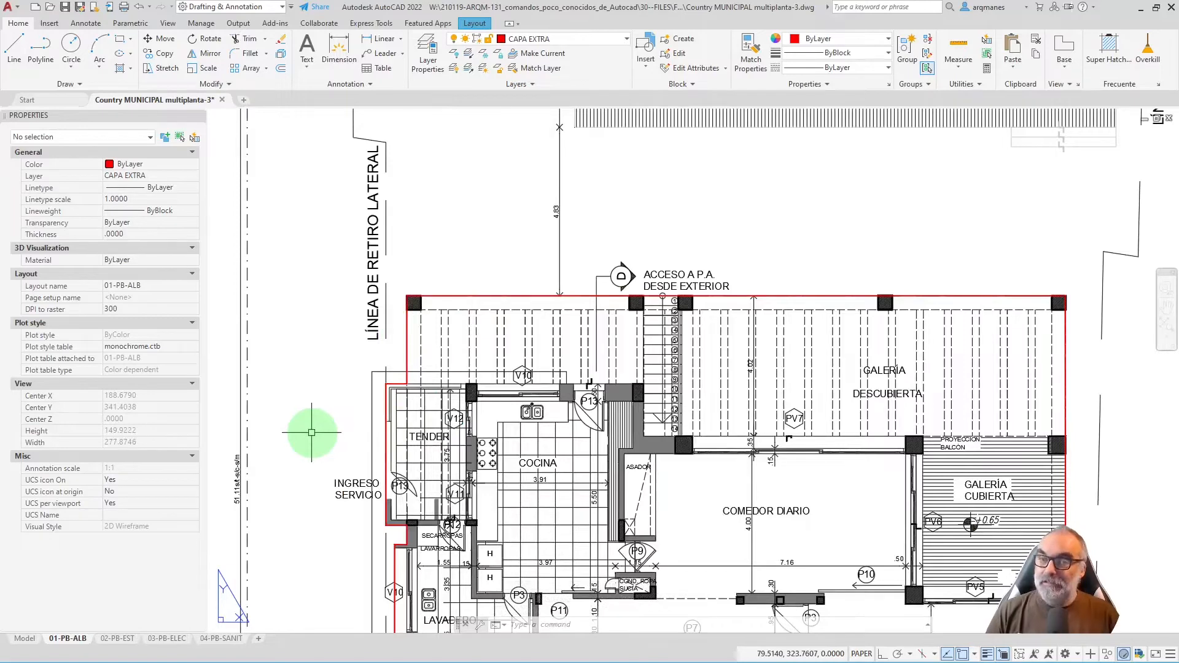
{"action": "scroll", "coordinate": [357, 344], "scroll_direction": "down", "scroll_amount": 8}
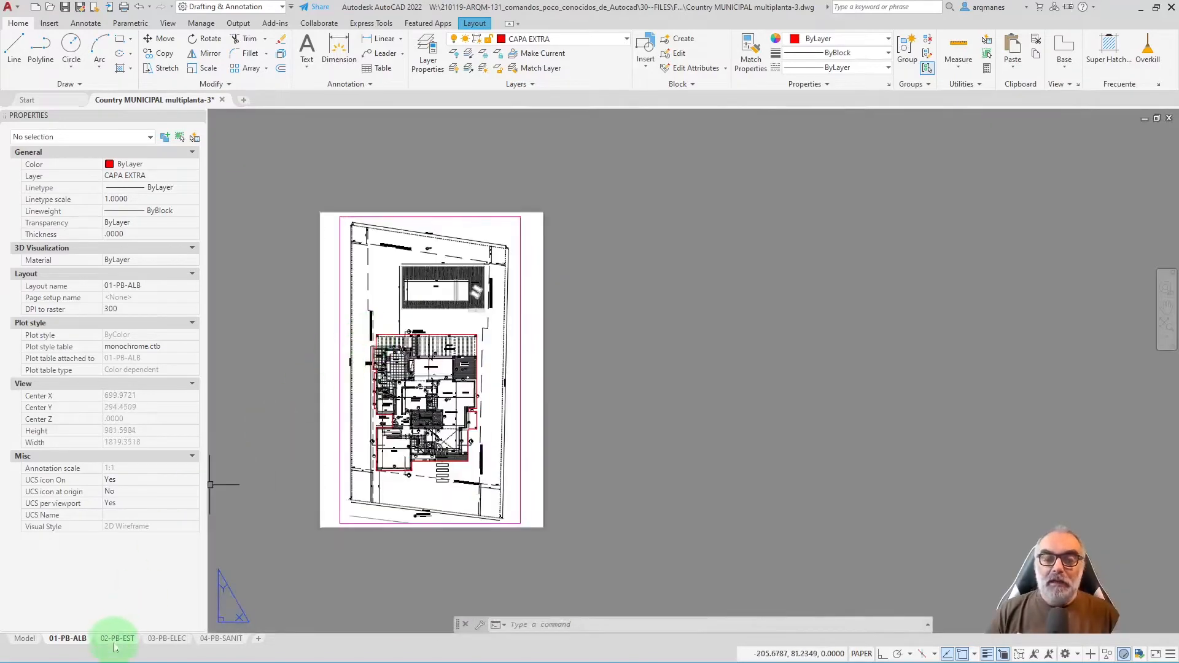
{"action": "left_click", "coordinate": [115, 640]}
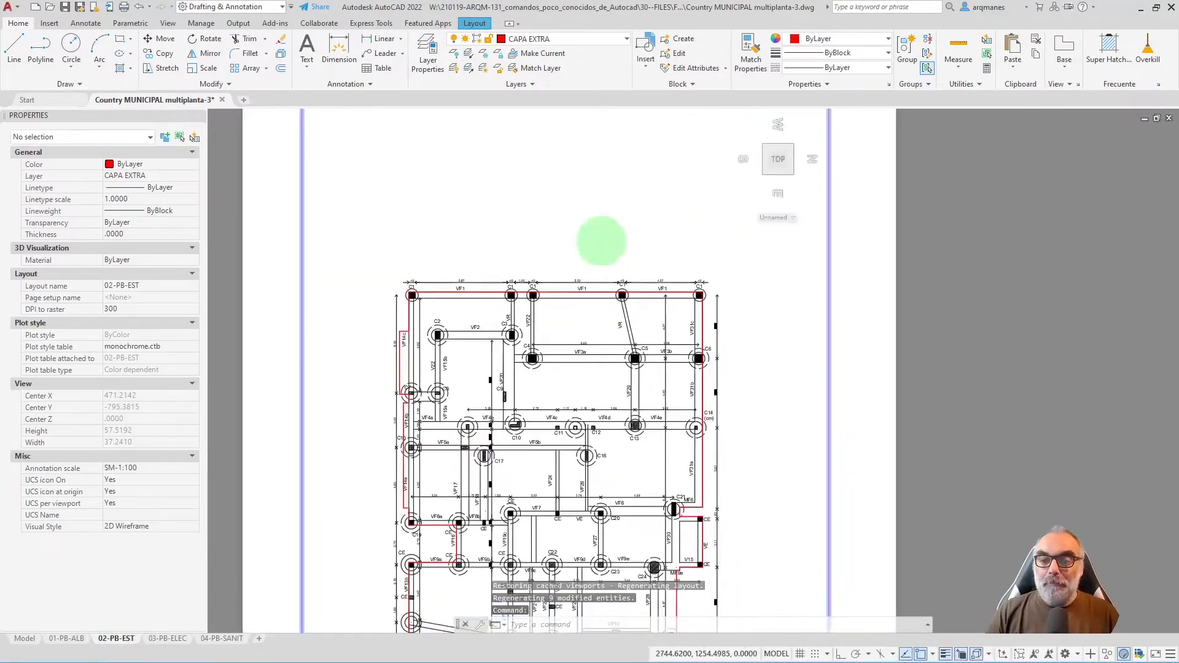
{"action": "key", "text": "ctrl+Page_Down"}
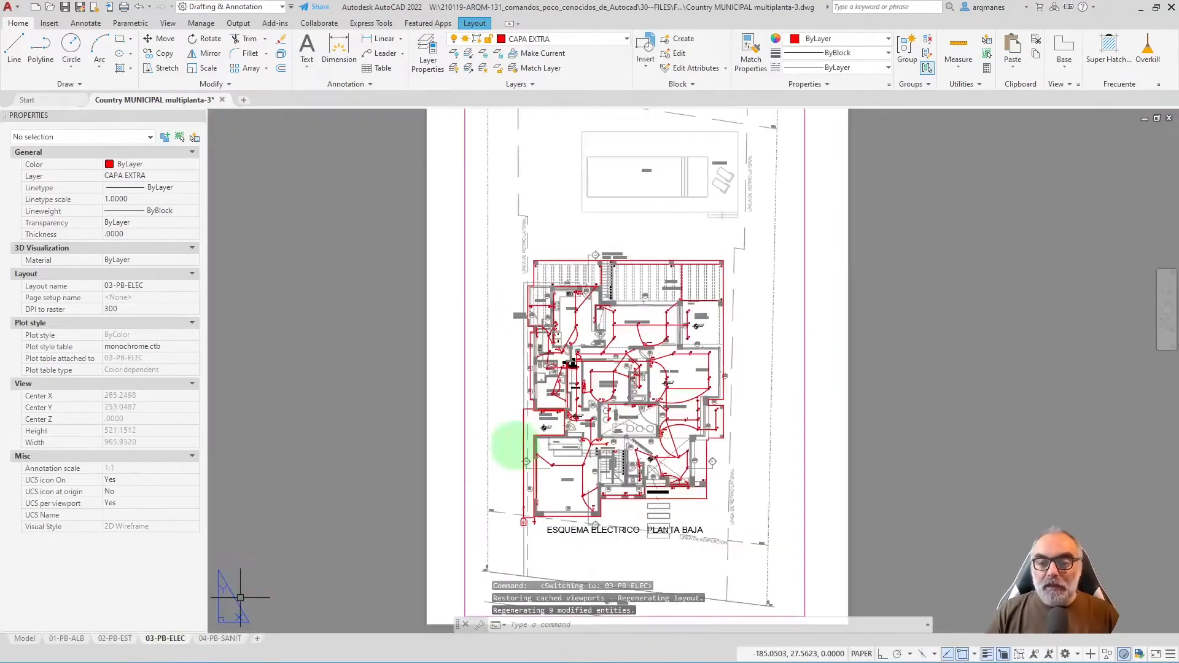
{"action": "scroll", "coordinate": [697, 249], "scroll_direction": "up", "scroll_amount": 6}
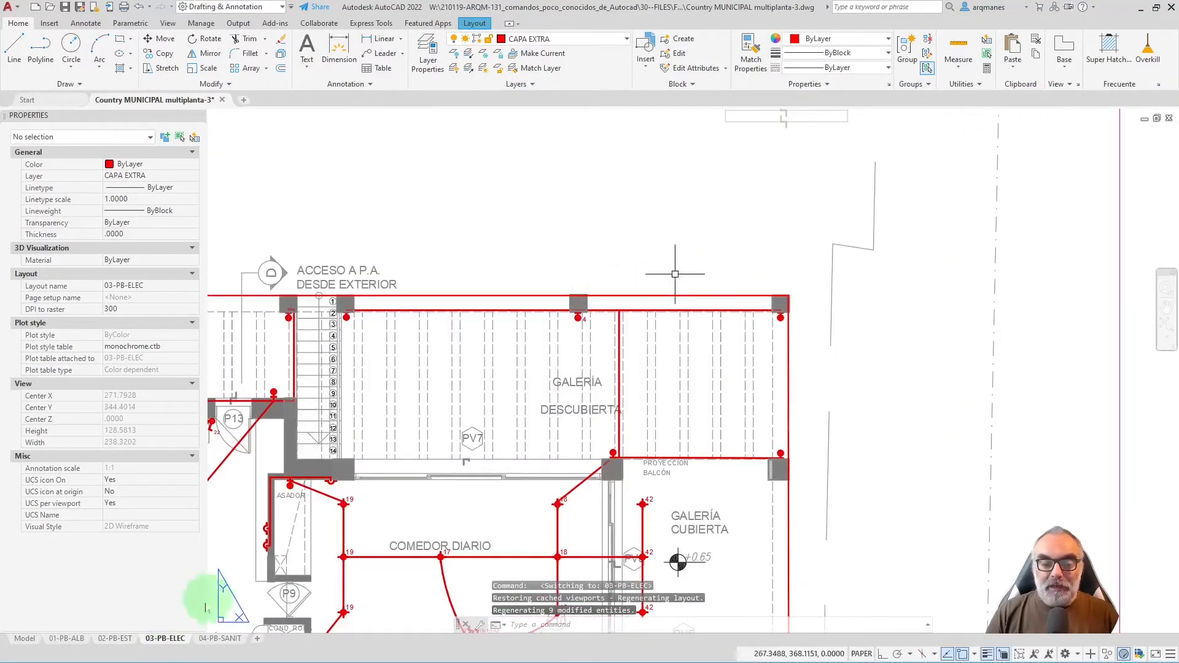
{"action": "left_click", "coordinate": [220, 639]}
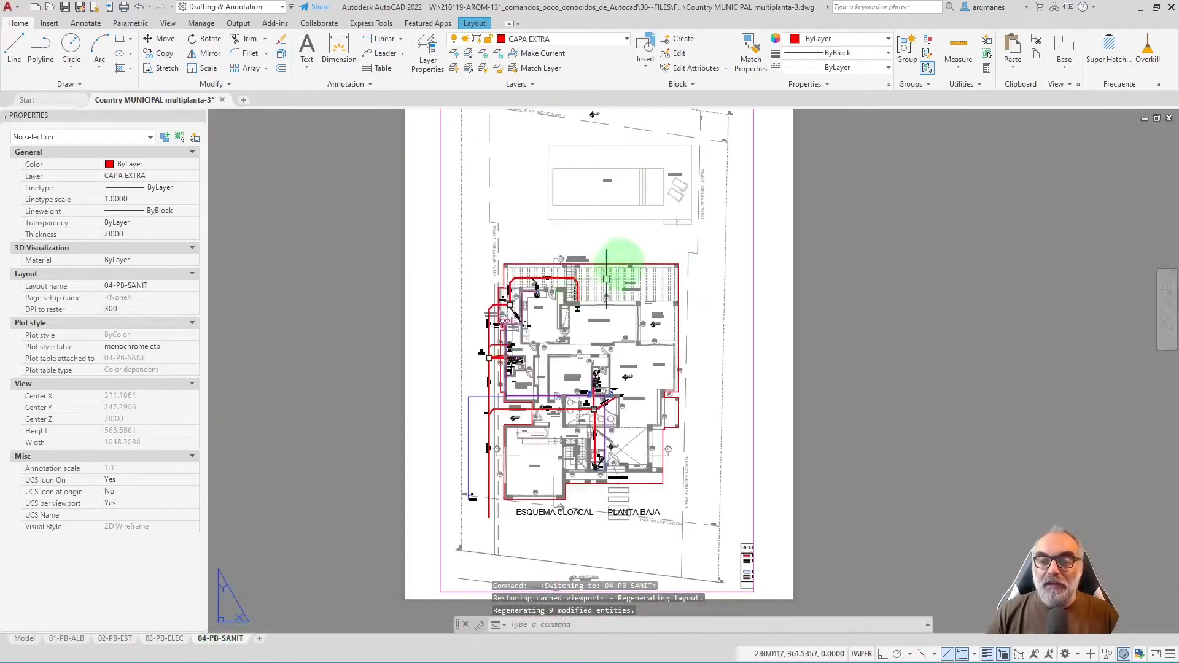
{"action": "scroll", "coordinate": [606, 279], "scroll_direction": "up", "scroll_amount": 6}
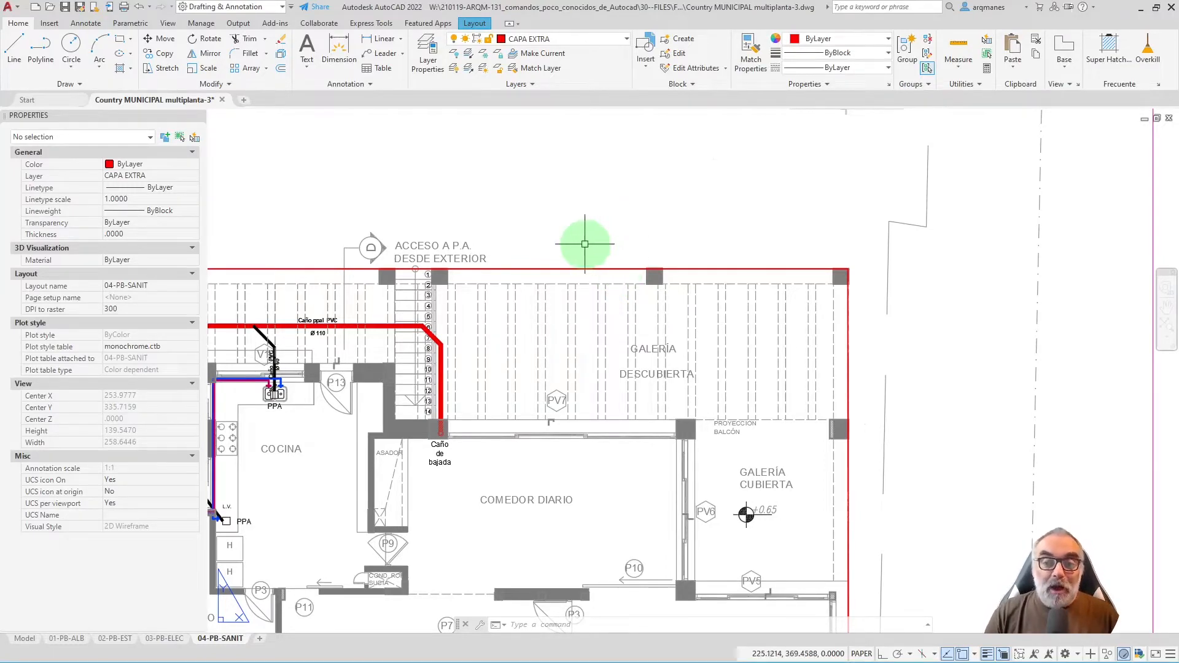
{"action": "scroll", "coordinate": [583, 245], "scroll_direction": "down", "scroll_amount": 2}
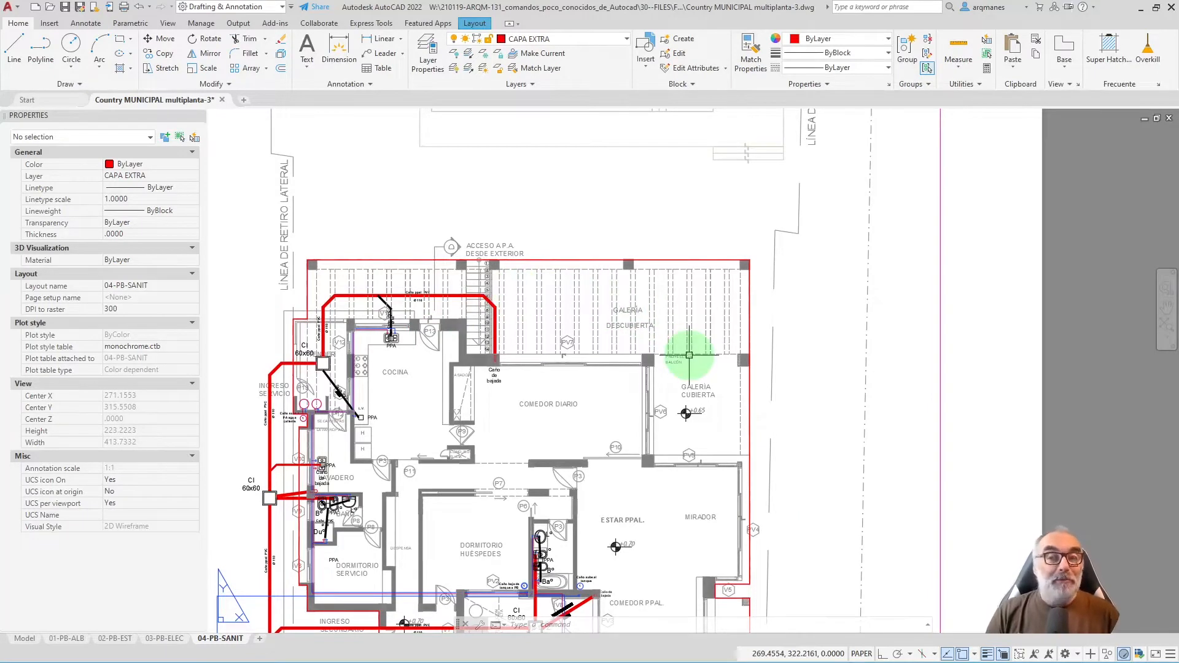
Restore the saved layer state 04-PB-SANIT in the 04-PB-SANIT layout.
{"action": "left_click", "coordinate": [533, 85]}
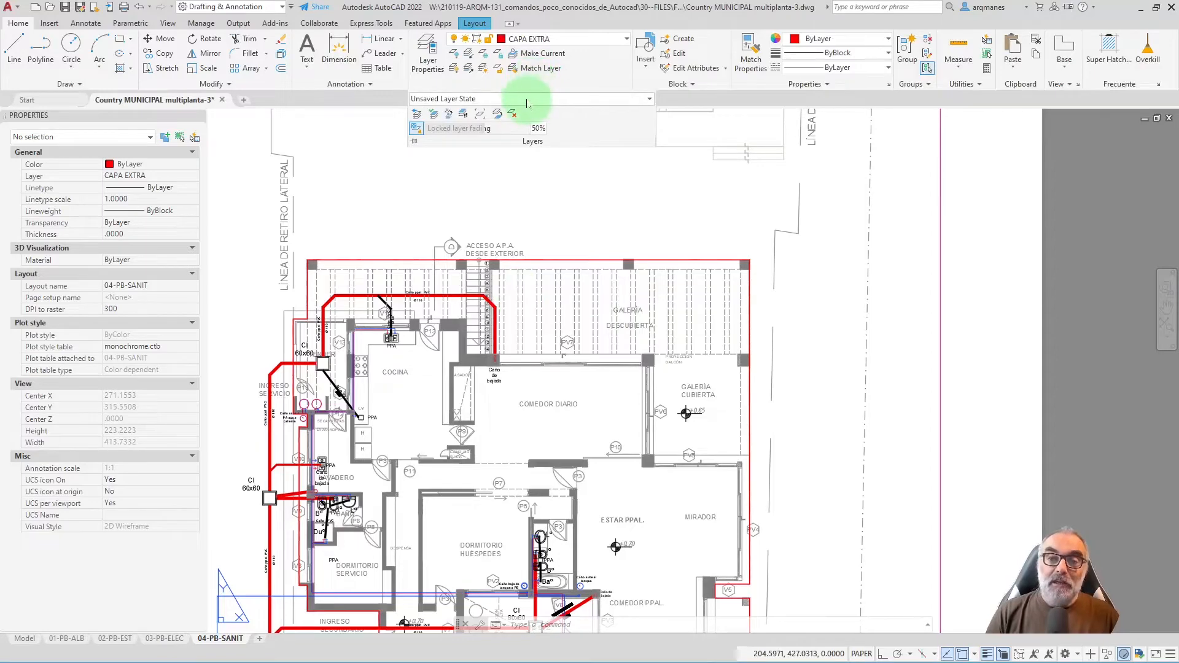
{"action": "left_click", "coordinate": [526, 100]}
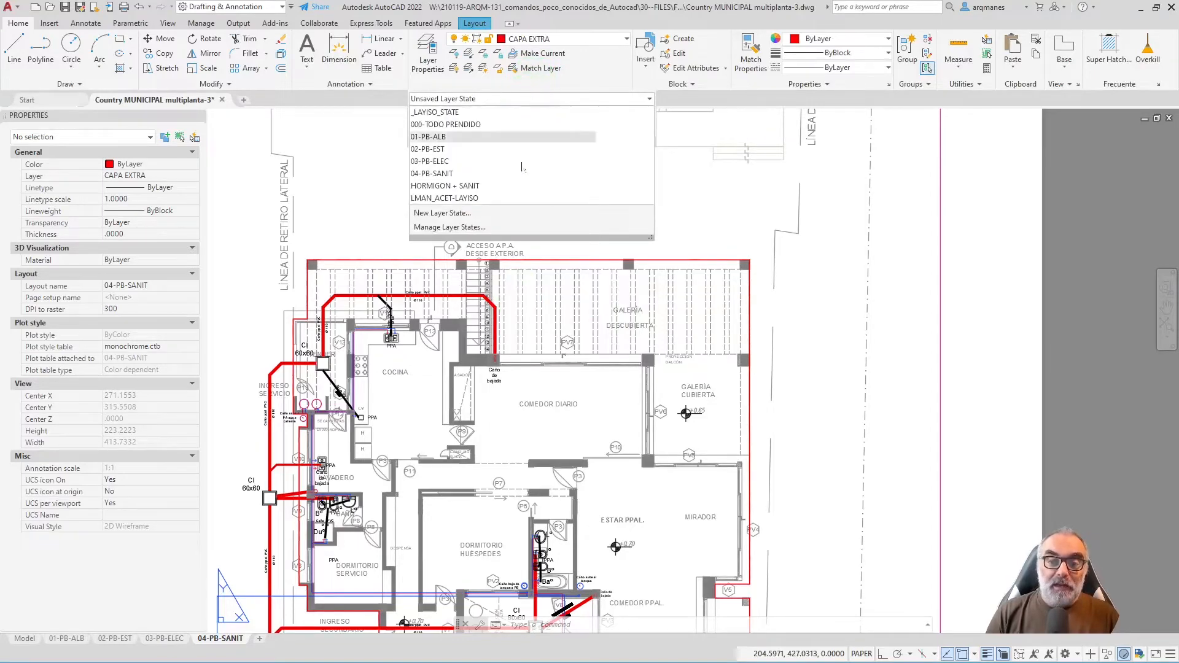
{"action": "left_click", "coordinate": [473, 181]}
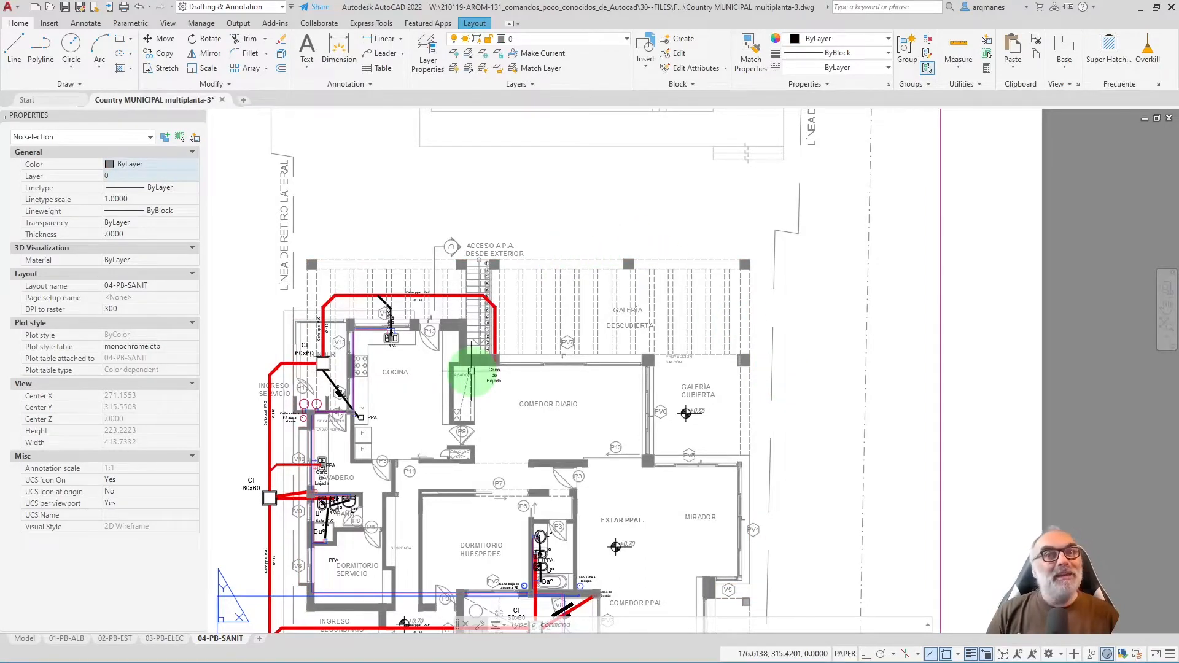
{"action": "scroll", "coordinate": [586, 243], "scroll_direction": "down", "scroll_amount": 3}
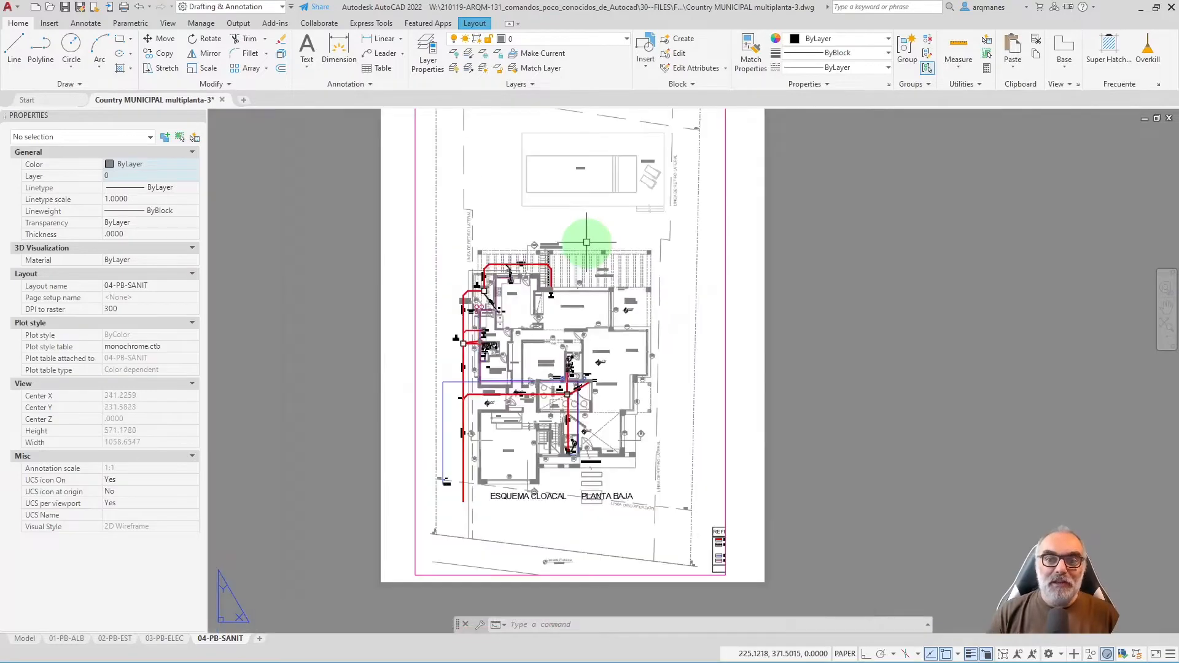
Inspect layouts 03-PB-ELEC, 02-PB-EST and 01-PB-ALB and model space for the perimeter polyline on CAPA EXTRA.
{"action": "left_click", "coordinate": [166, 639]}
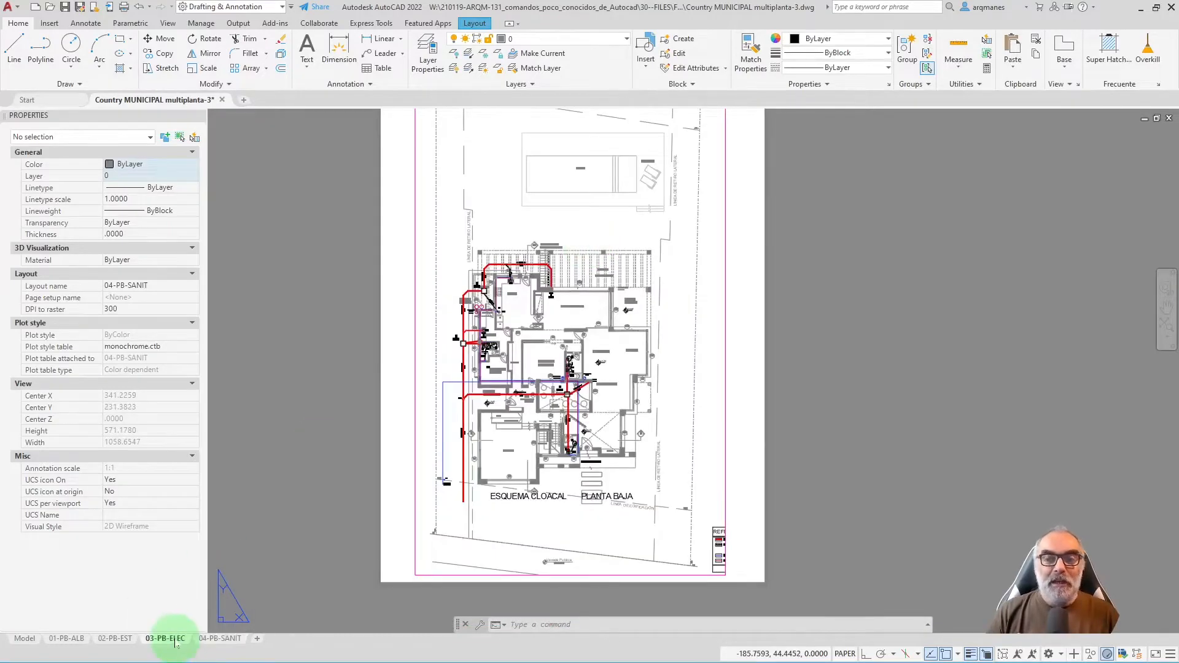
{"action": "scroll", "coordinate": [658, 264], "scroll_direction": "down", "scroll_amount": 4}
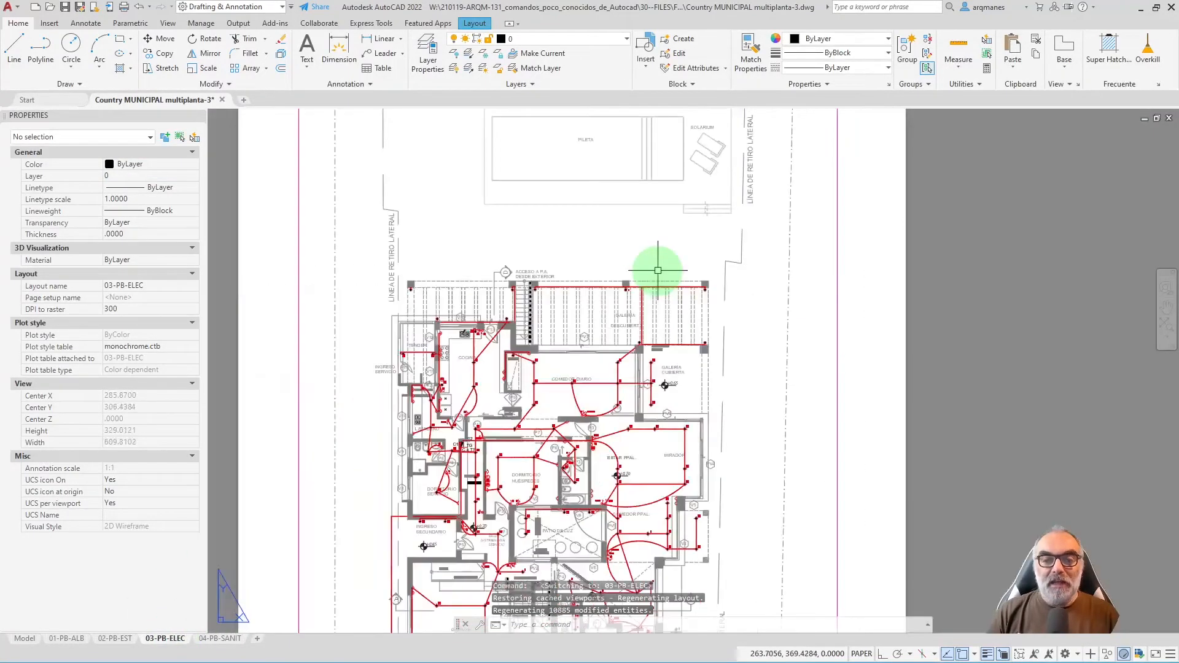
{"action": "scroll", "coordinate": [637, 283], "scroll_direction": "up", "scroll_amount": 4}
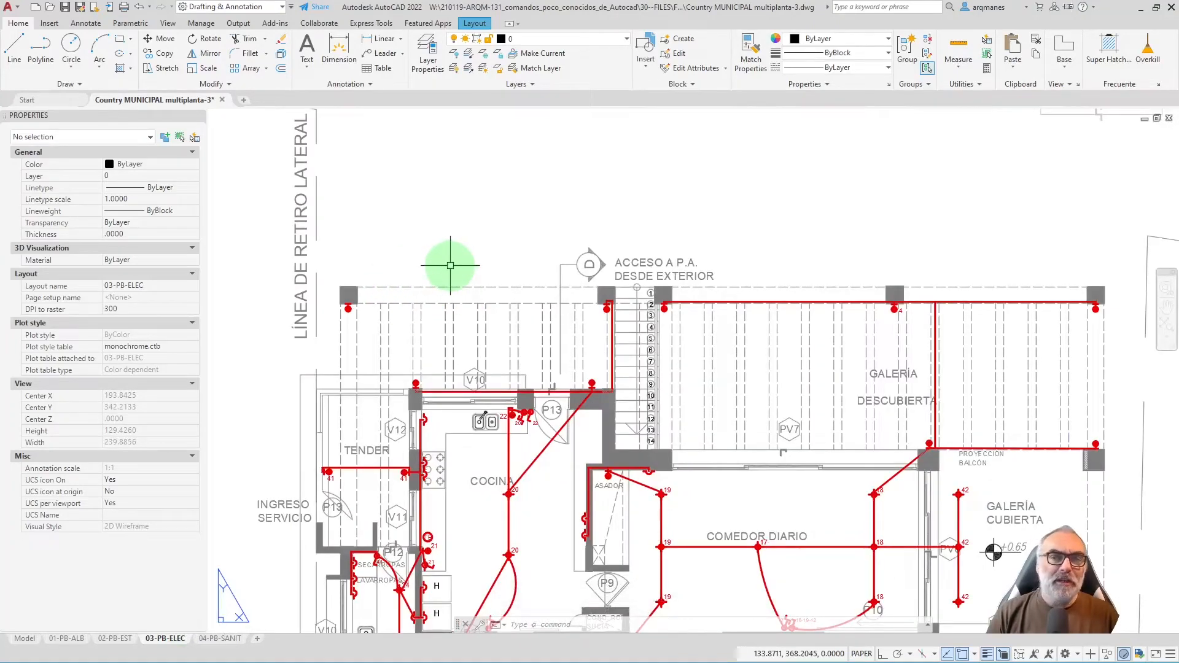
{"action": "left_click", "coordinate": [116, 639]}
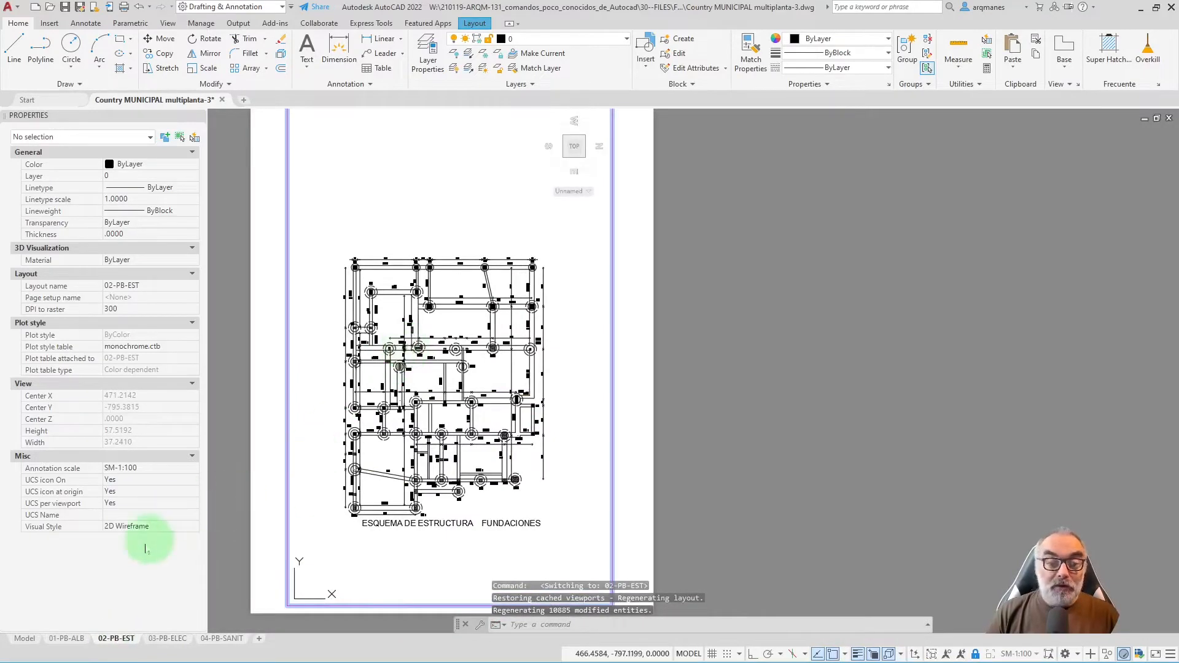
{"action": "left_click", "coordinate": [67, 638]}
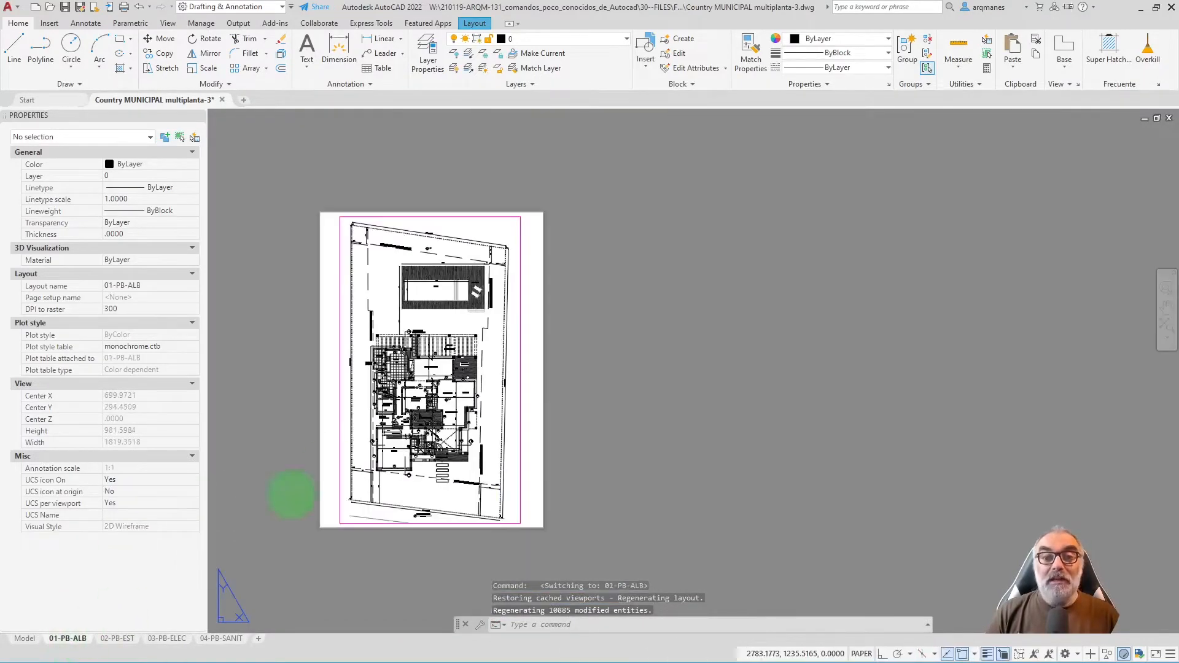
{"action": "scroll", "coordinate": [361, 278], "scroll_direction": "up", "scroll_amount": 5}
{"action": "scroll", "coordinate": [361, 277], "scroll_direction": "down", "scroll_amount": 7}
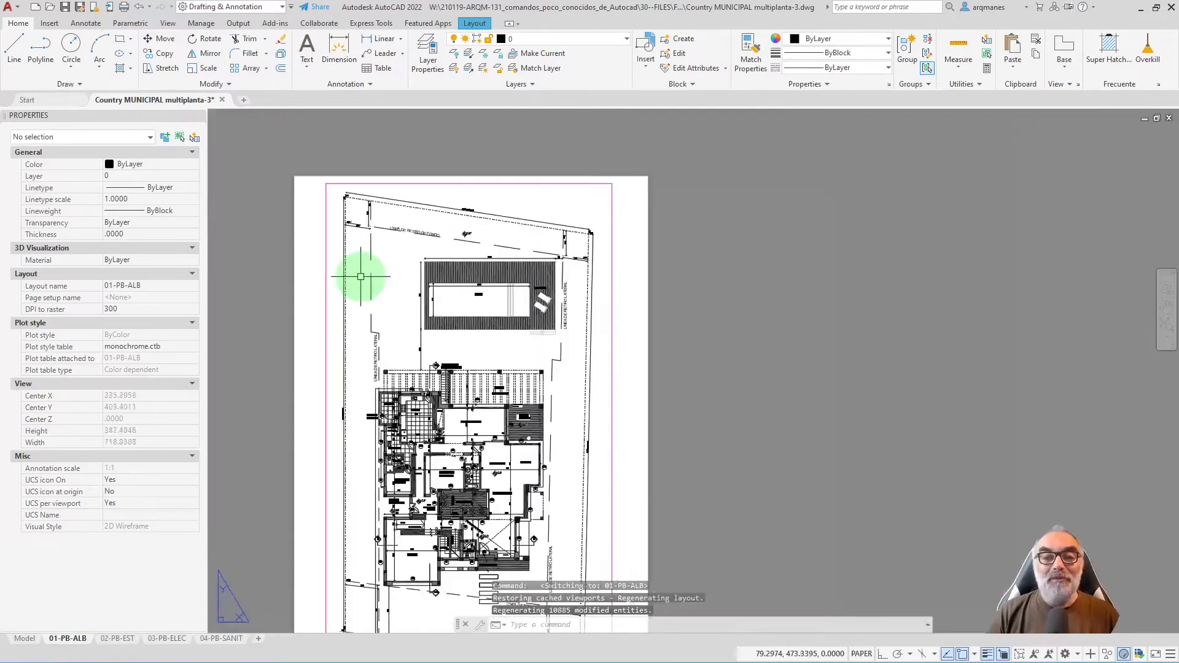
{"action": "scroll", "coordinate": [361, 278], "scroll_direction": "up", "scroll_amount": 4}
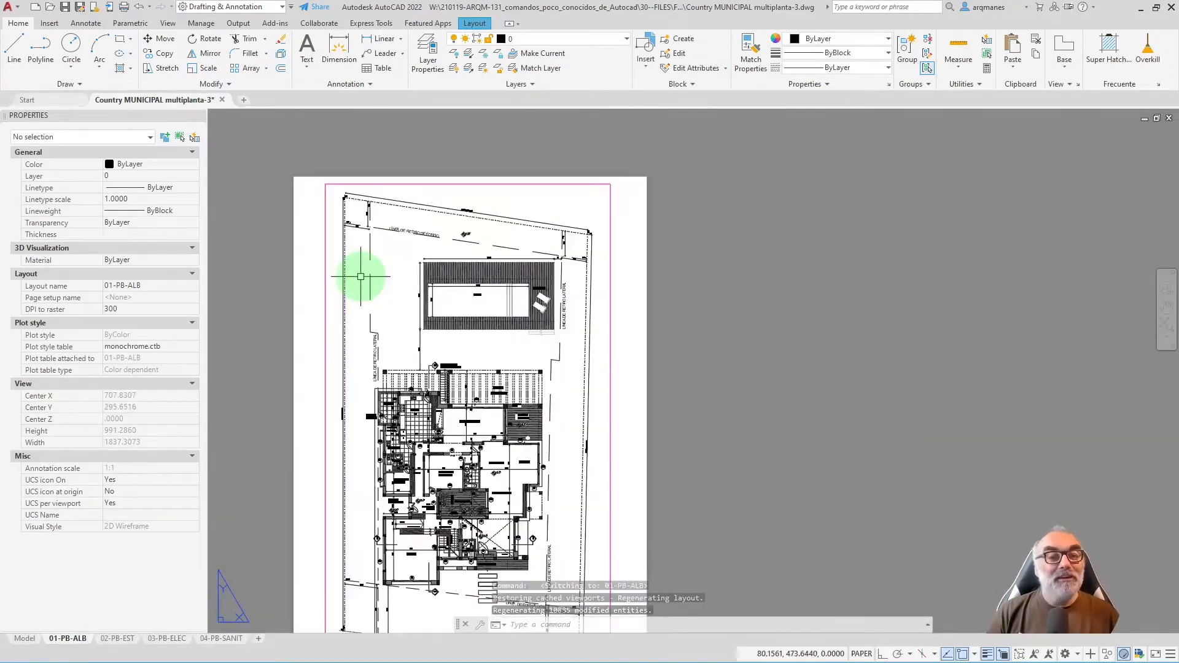
{"action": "left_click", "coordinate": [24, 639]}
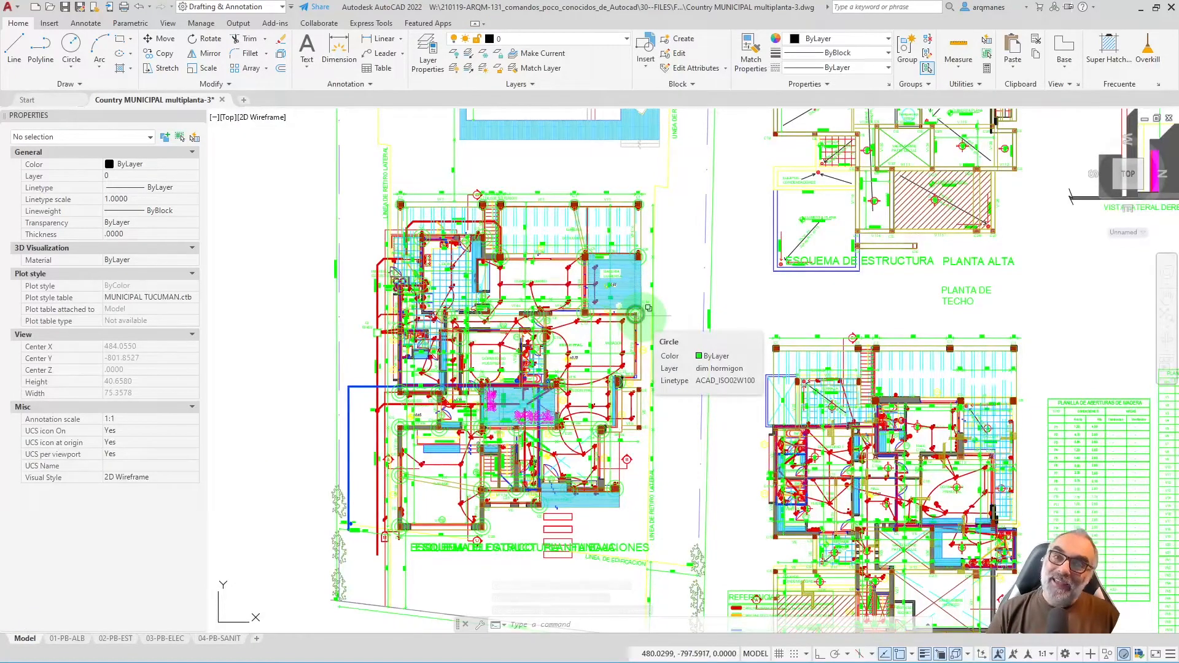
Return to the 04-PB-SANIT layout and reapply its saved layer state 04-PB-SANIT.
{"action": "left_click", "coordinate": [218, 638]}
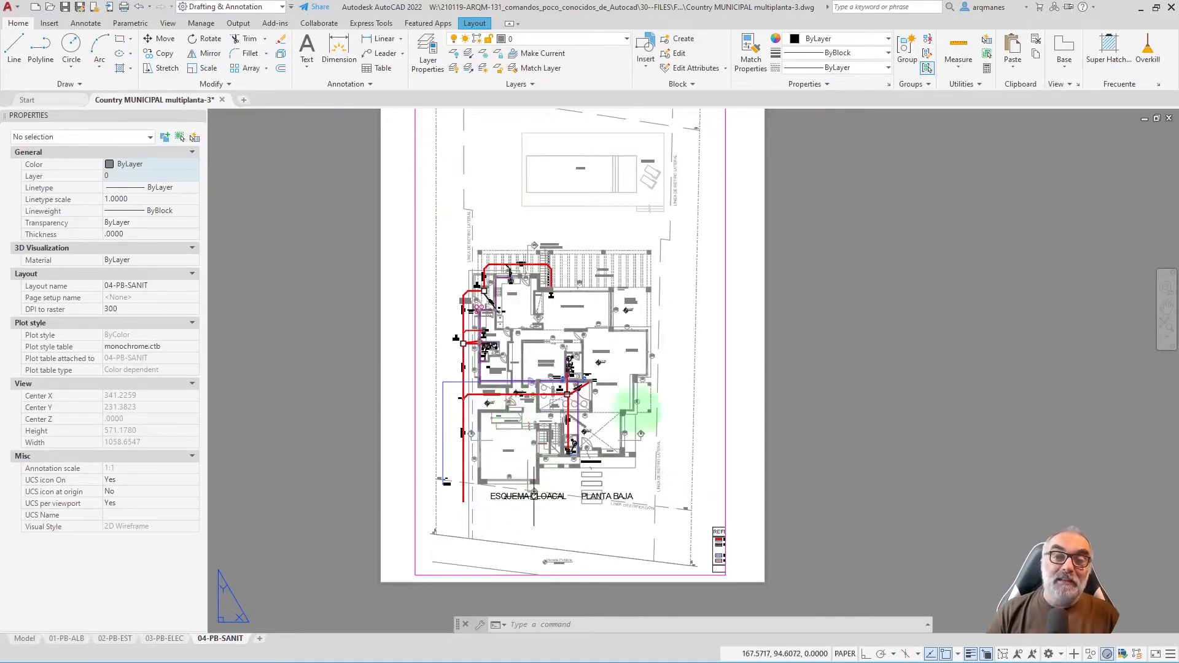
{"action": "left_click", "coordinate": [525, 83]}
{"action": "left_click", "coordinate": [539, 99]}
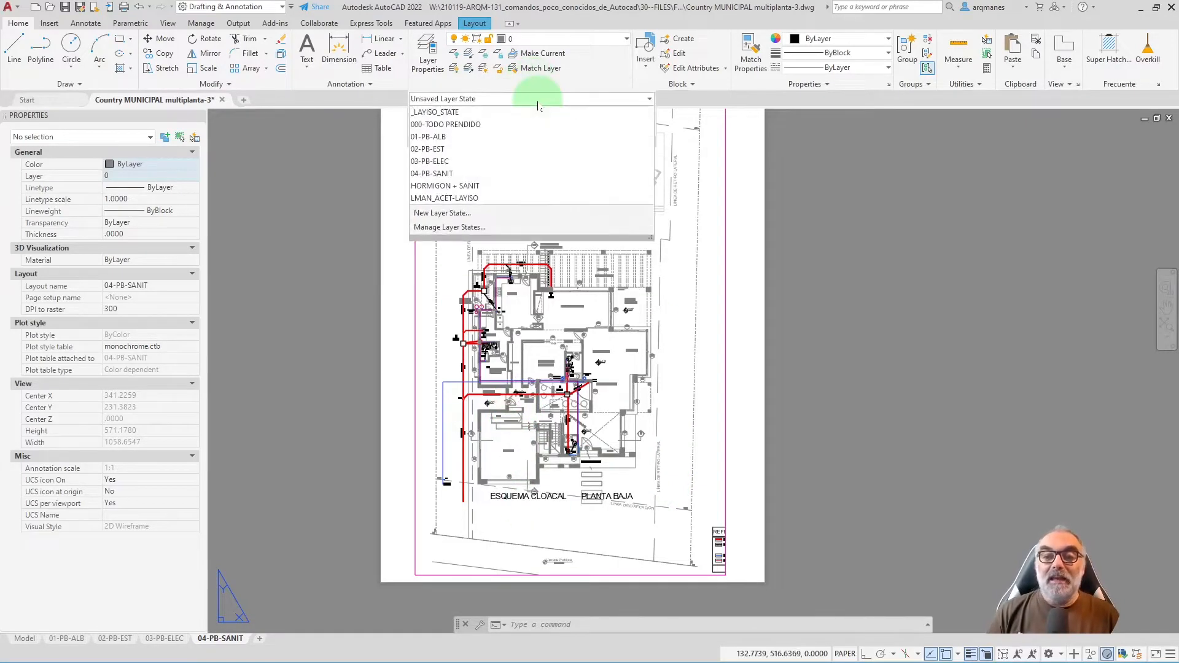
{"action": "left_click", "coordinate": [491, 176]}
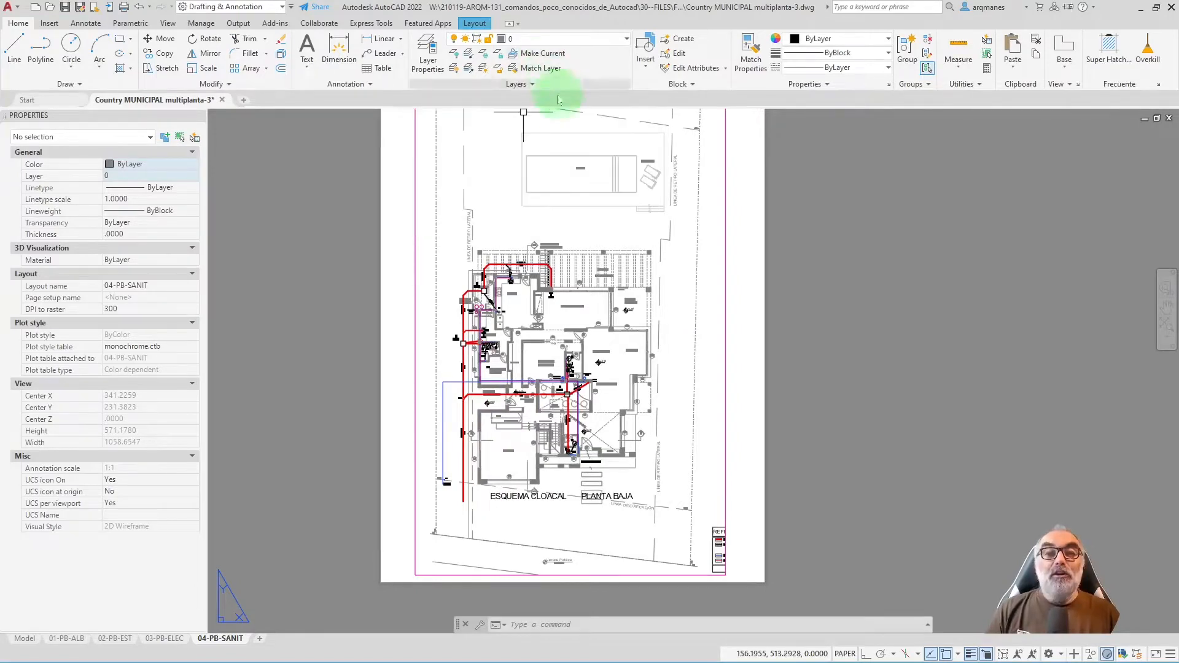
Check the on/off status of CAPA EXTRA in the 04-PB-SANIT and 03-PB-ELEC viewports, and view layouts 02-PB-EST and 01-PB-ALB.
{"action": "double_click", "coordinate": [569, 130]}
{"action": "left_click", "coordinate": [565, 39]}
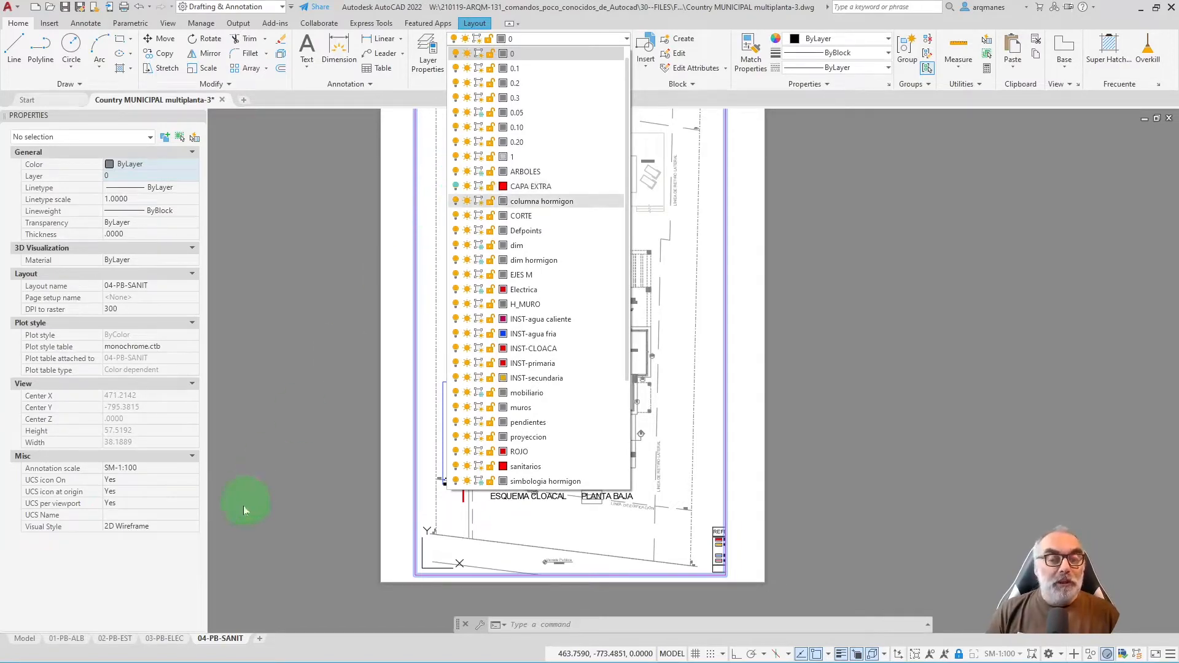
{"action": "left_click", "coordinate": [164, 642]}
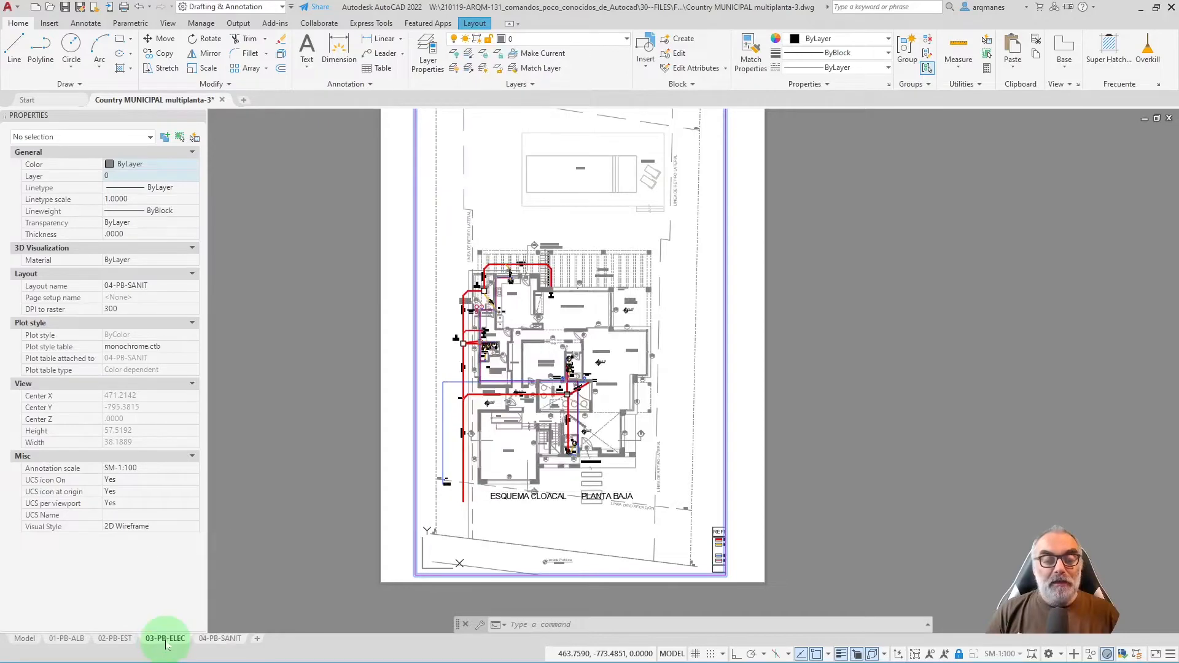
{"action": "scroll", "coordinate": [457, 235], "scroll_direction": "down", "scroll_amount": 5}
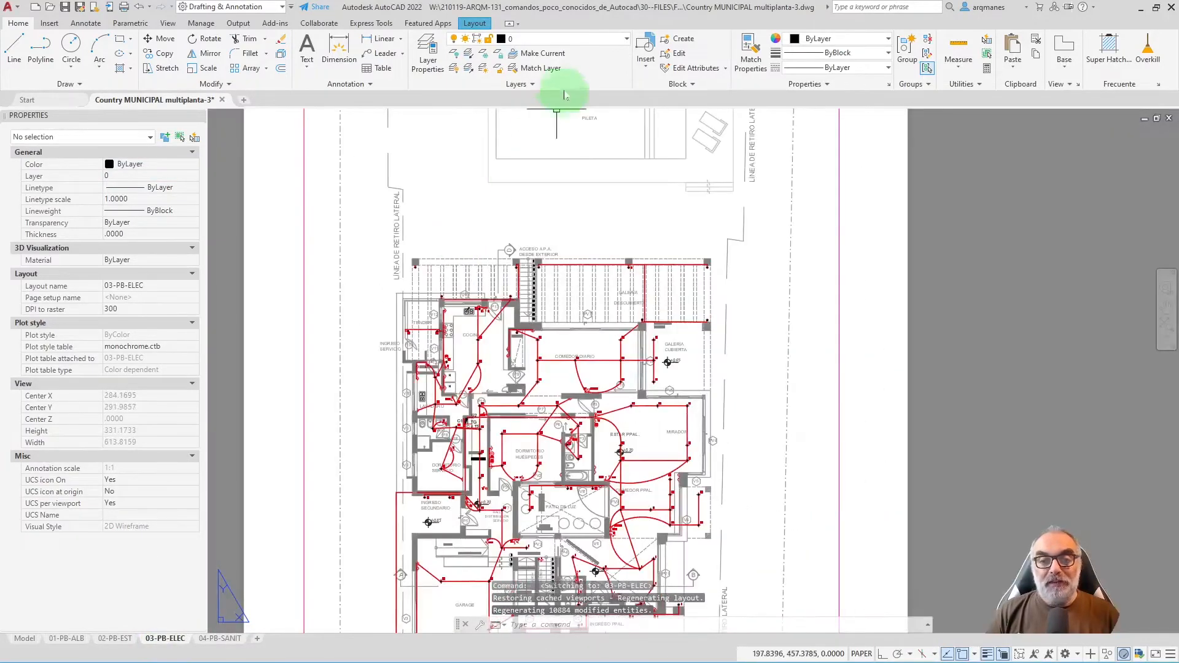
{"action": "double_click", "coordinate": [512, 214]}
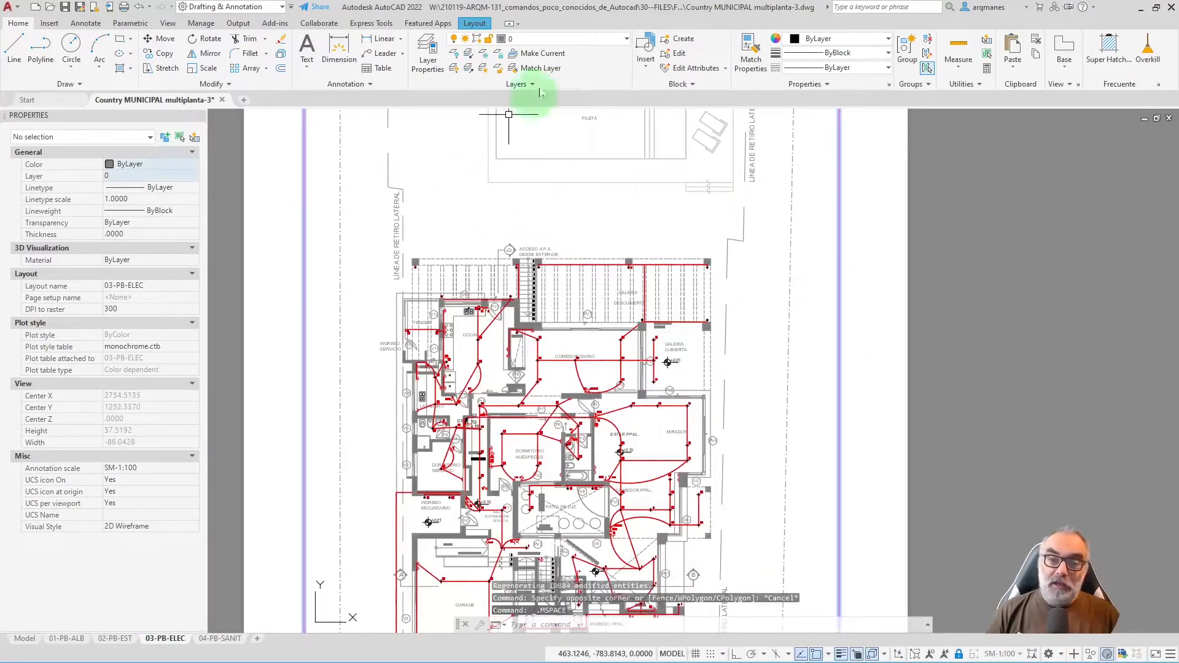
{"action": "left_click", "coordinate": [556, 40]}
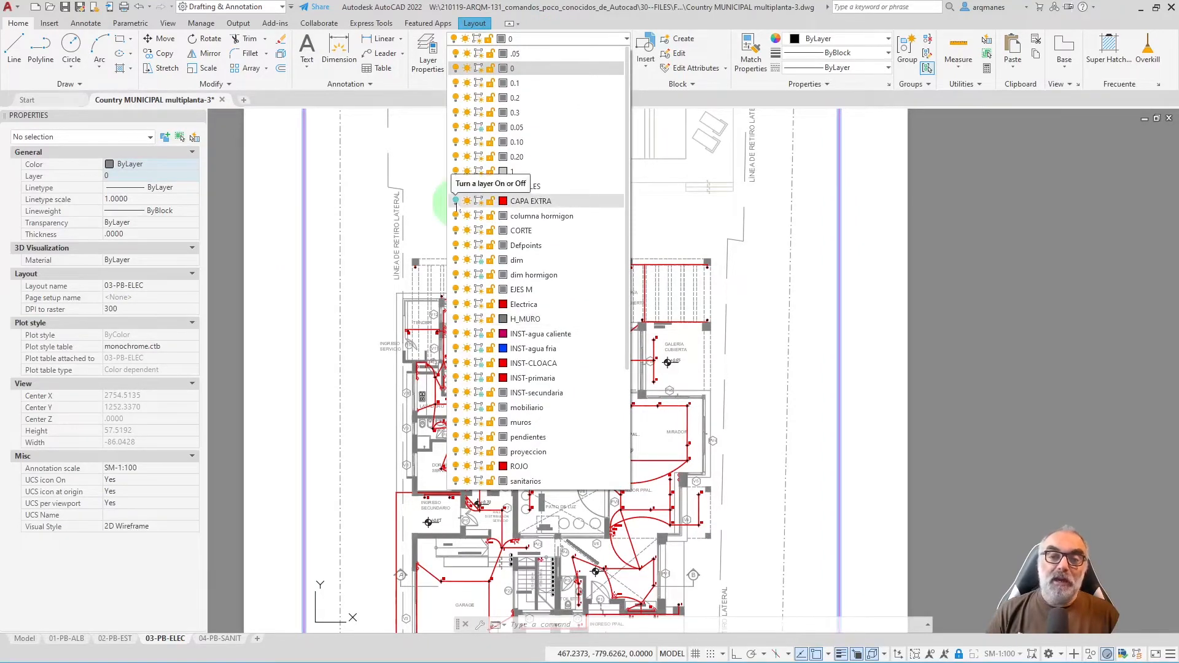
{"action": "left_click", "coordinate": [115, 638]}
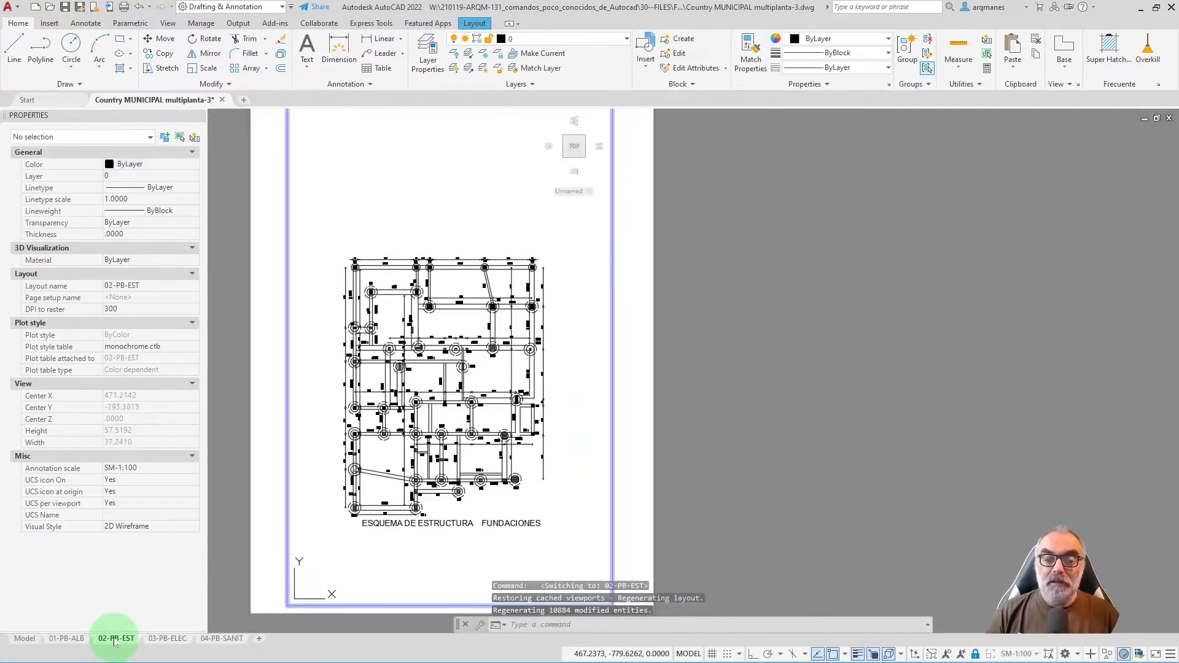
{"action": "left_click", "coordinate": [64, 639]}
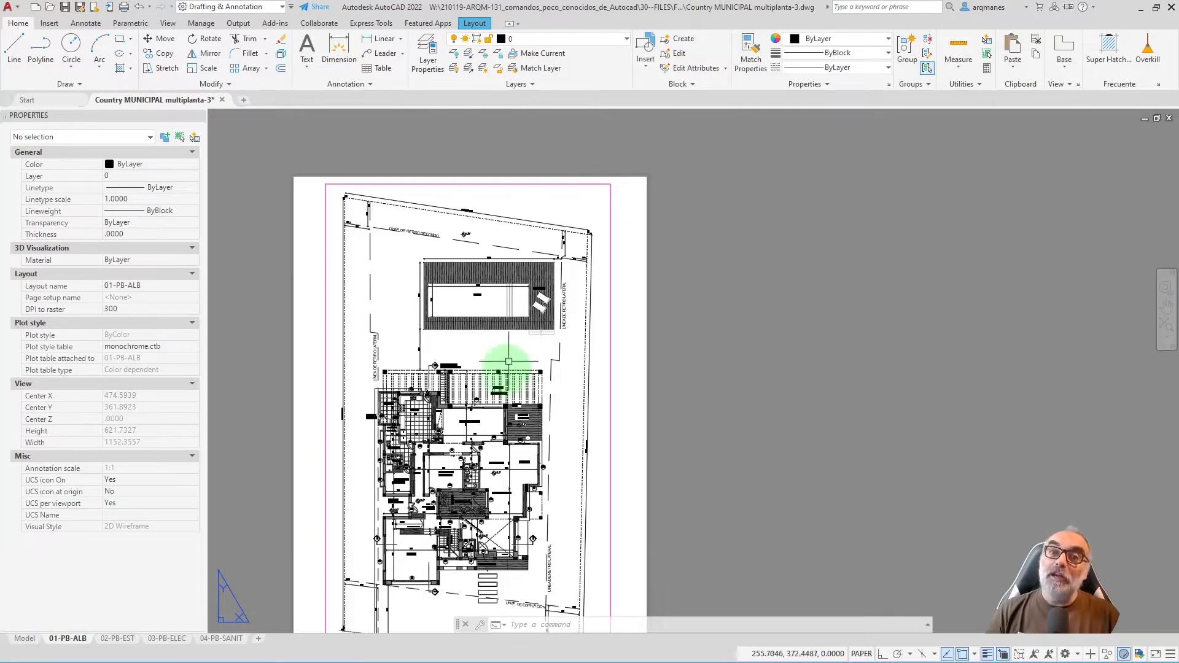
In the Layer States Manager, disable and re-enable the restore option Turn off layers not found in layer state, and close the manager.
{"action": "left_click", "coordinate": [520, 86]}
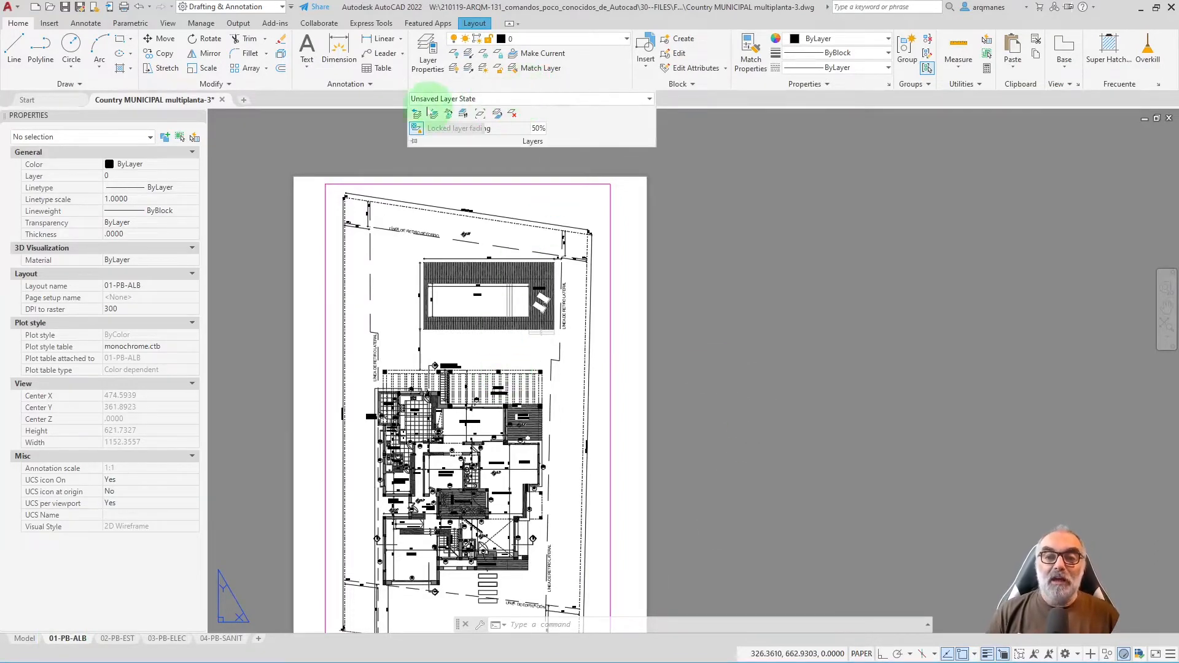
{"action": "left_click", "coordinate": [538, 99]}
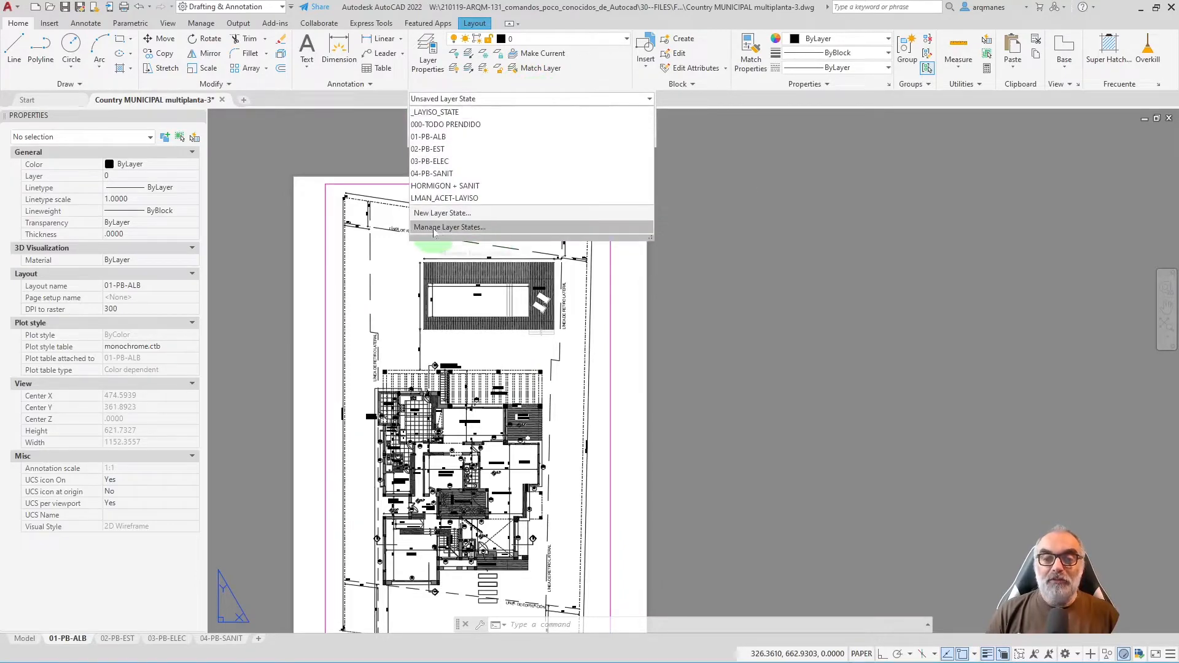
{"action": "left_click", "coordinate": [466, 229]}
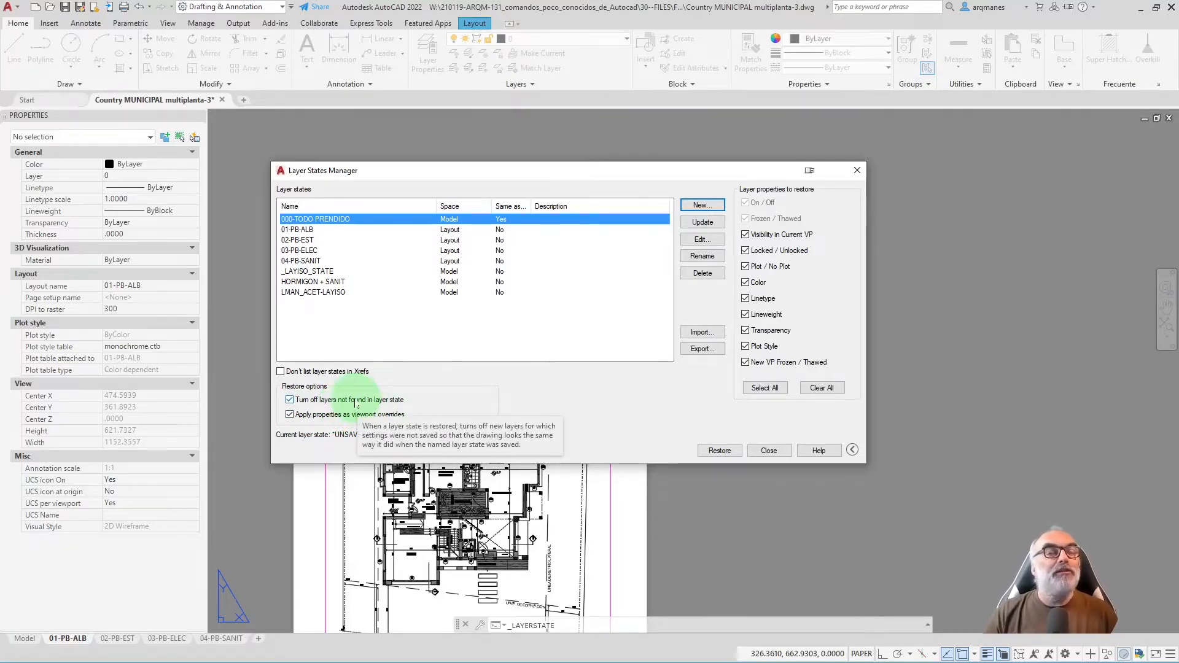
{"action": "left_click", "coordinate": [446, 401]}
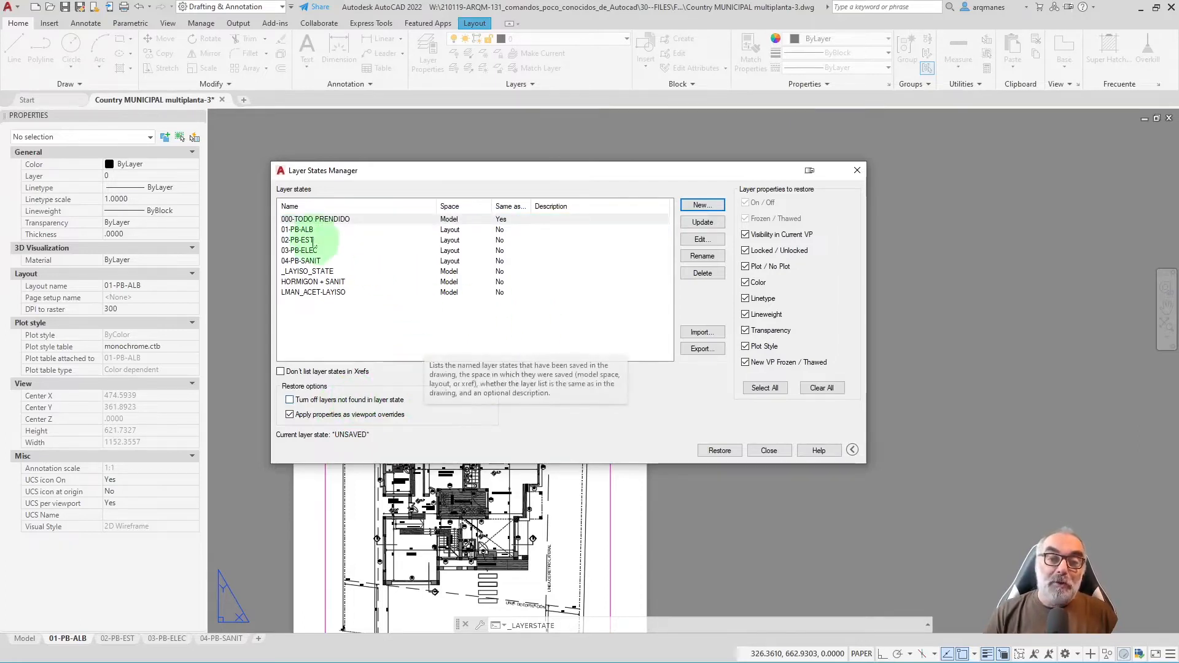
{"action": "left_click", "coordinate": [293, 231]}
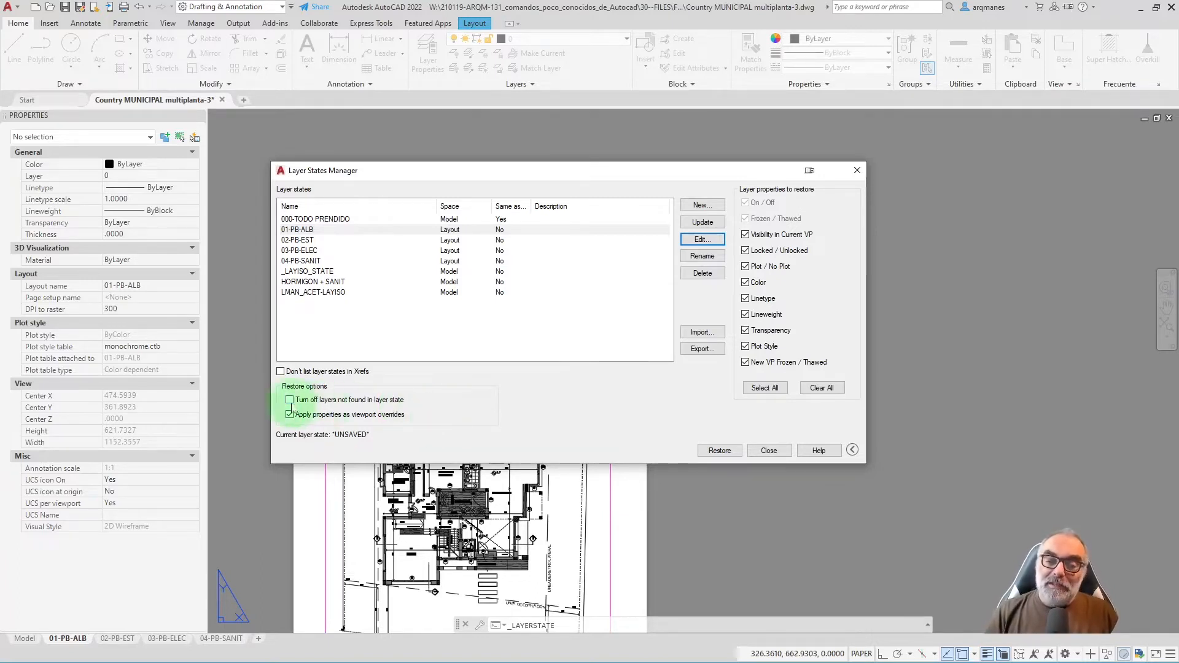
{"action": "left_click", "coordinate": [289, 401]}
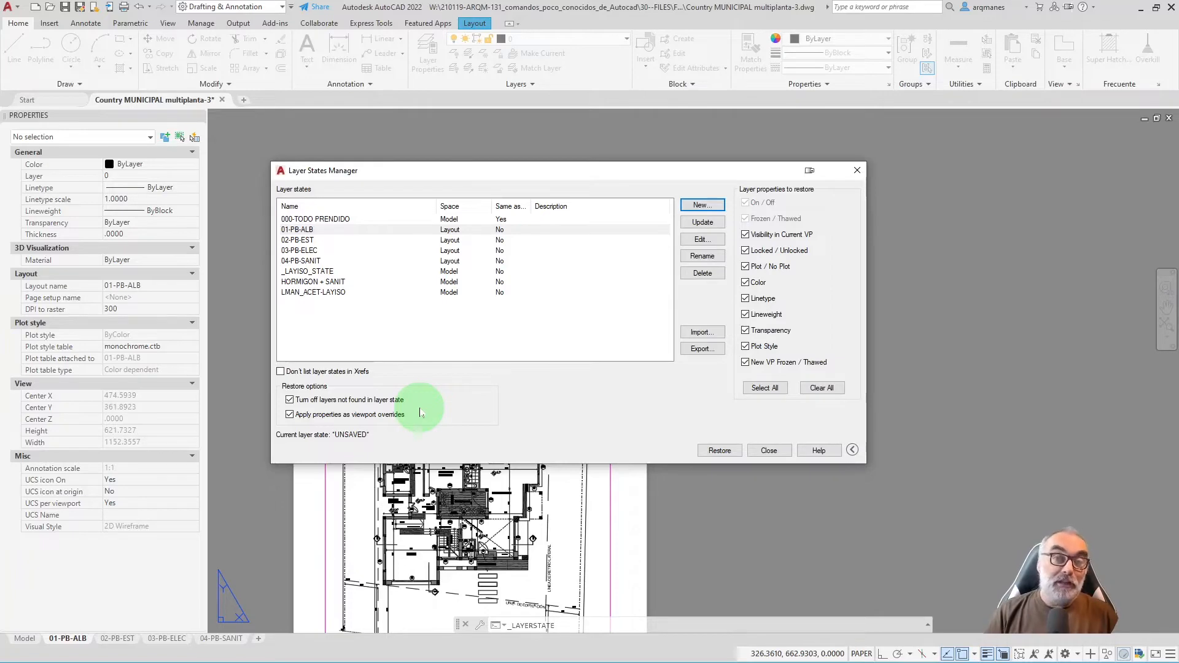
{"action": "left_click", "coordinate": [769, 452]}
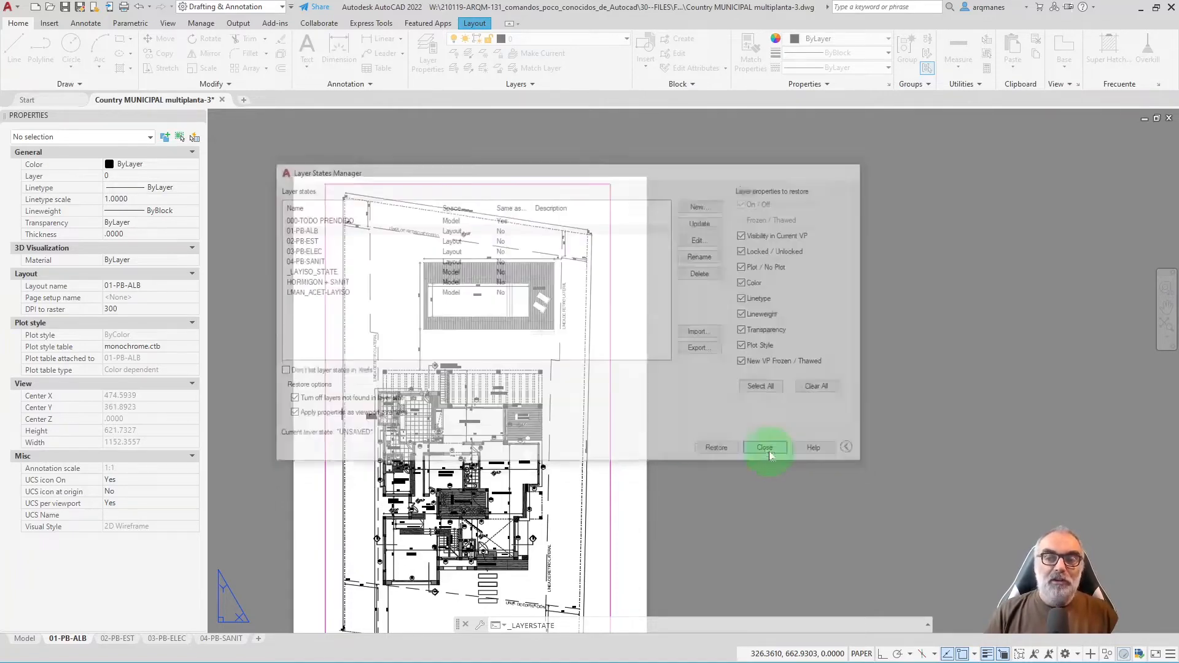
Switch to model space and look at the list of saved layer states without restoring any.
{"action": "middle_click_drag", "start_coordinate": [477, 473], "coordinate": [523, 431]}
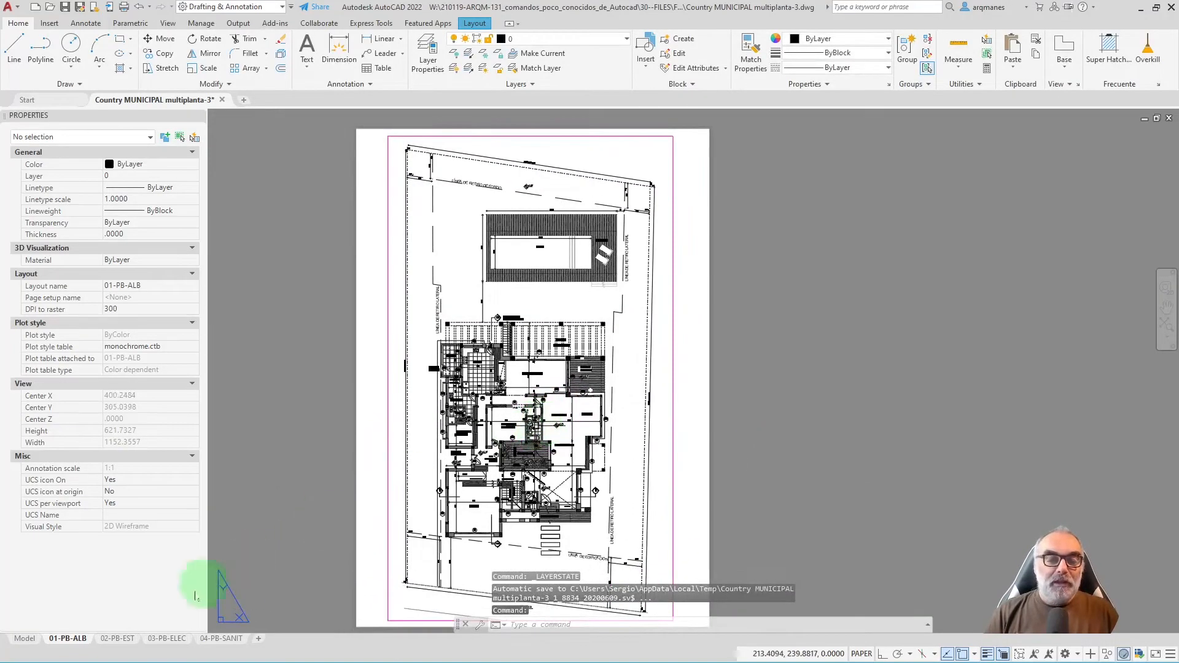
{"action": "left_click", "coordinate": [23, 639]}
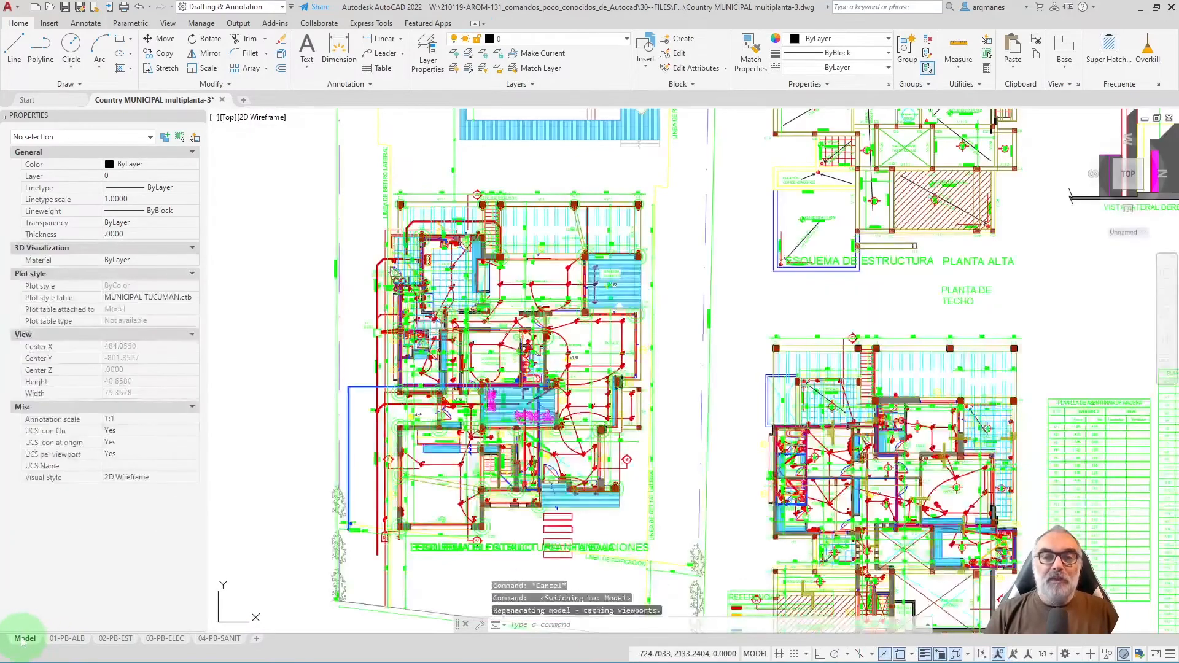
{"action": "left_click", "coordinate": [521, 84]}
{"action": "left_click", "coordinate": [534, 98]}
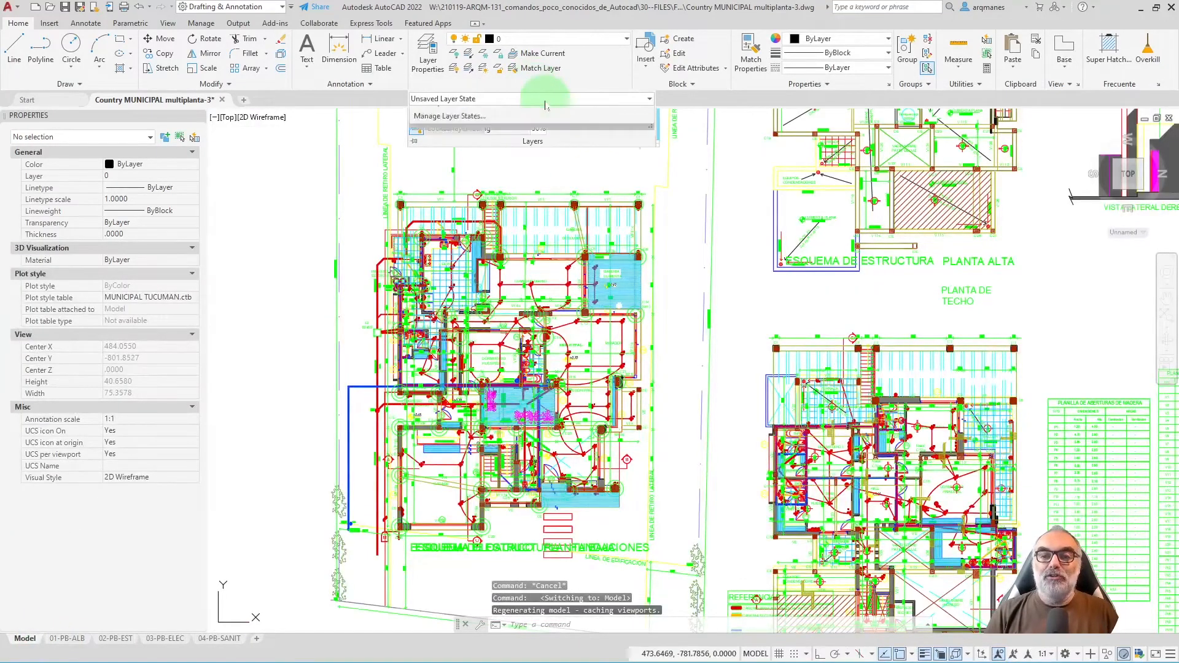
{"action": "left_click", "coordinate": [646, 469]}
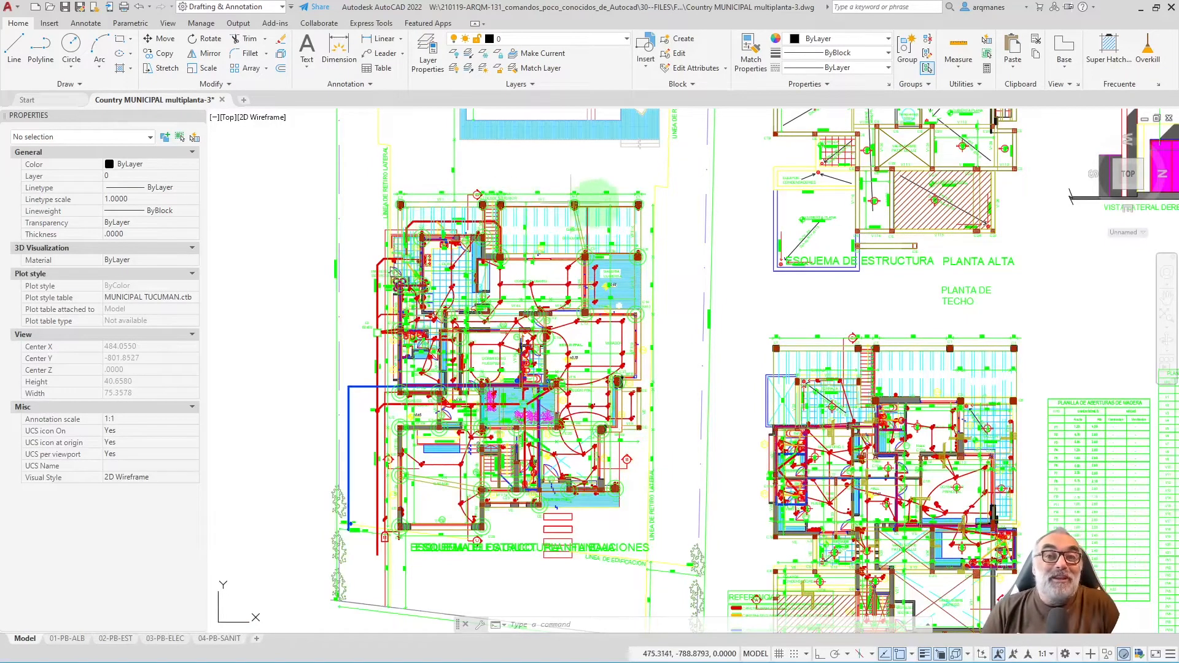
{"action": "mouse_move", "coordinate": [630, 196]}
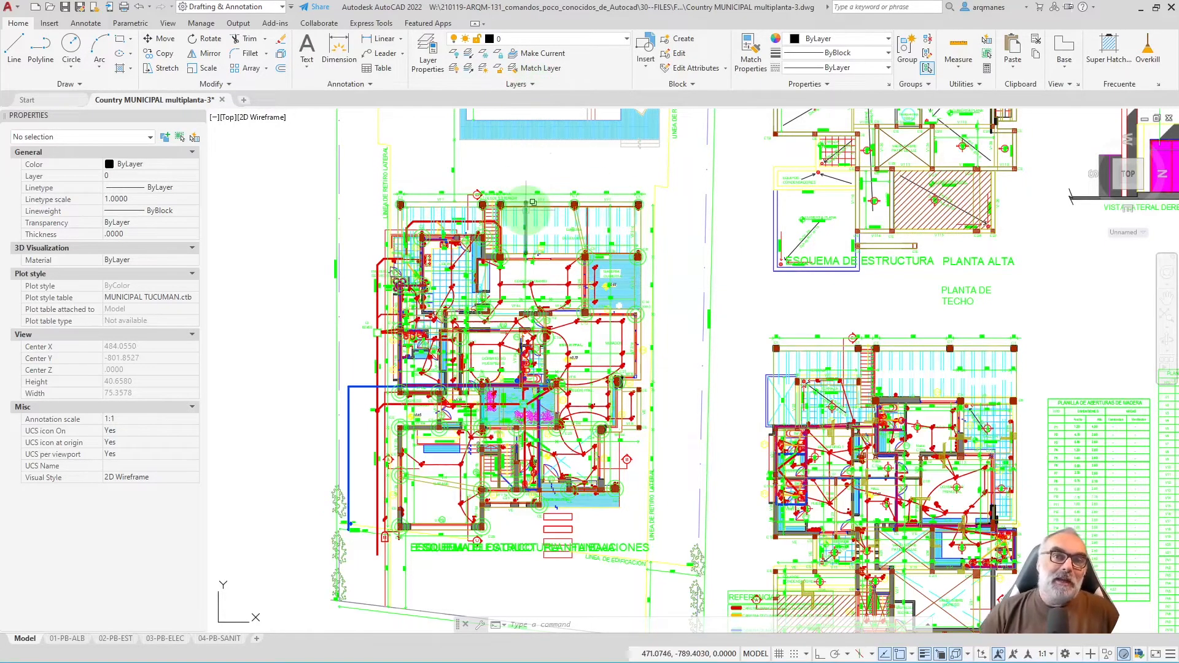
{"action": "mouse_move", "coordinate": [533, 202]}
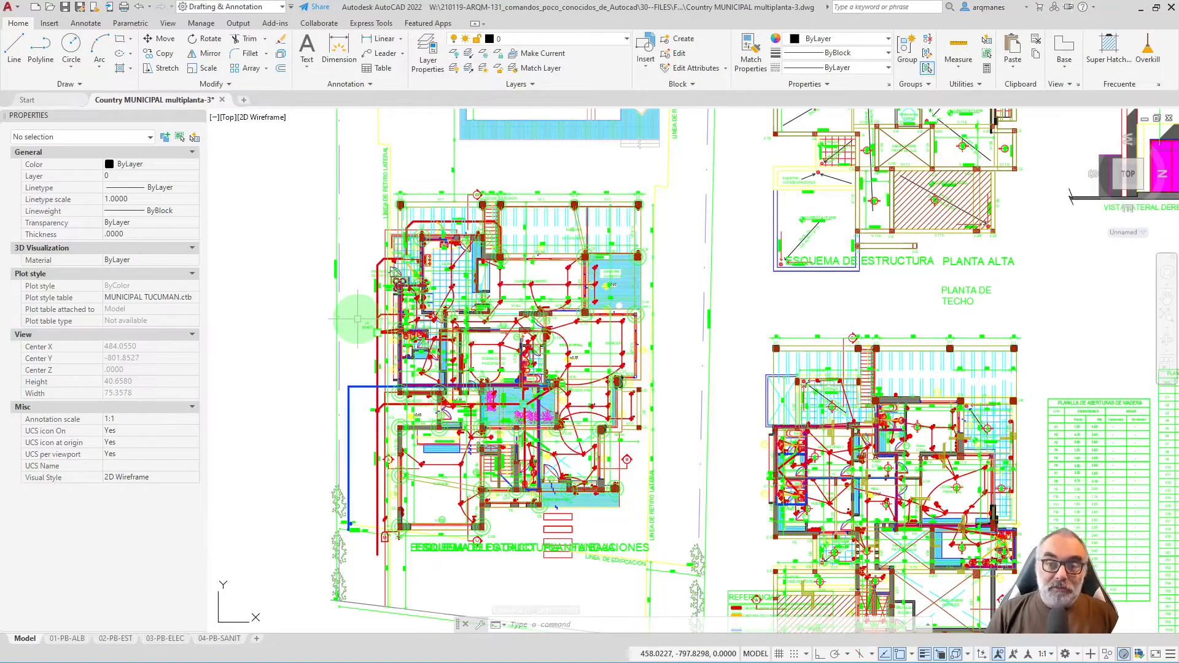
Select all layers in the Layer Properties Manager and turn them on, including CAPA EXTRA.
{"action": "left_click", "coordinate": [428, 51]}
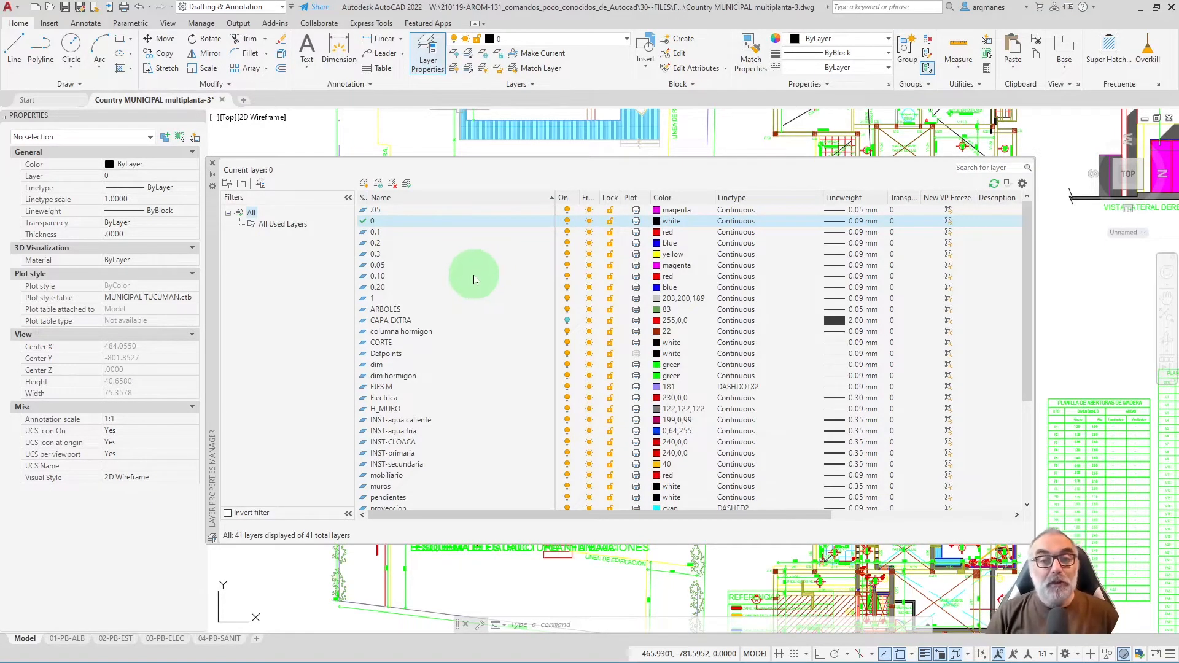
{"action": "right_click", "coordinate": [473, 276]}
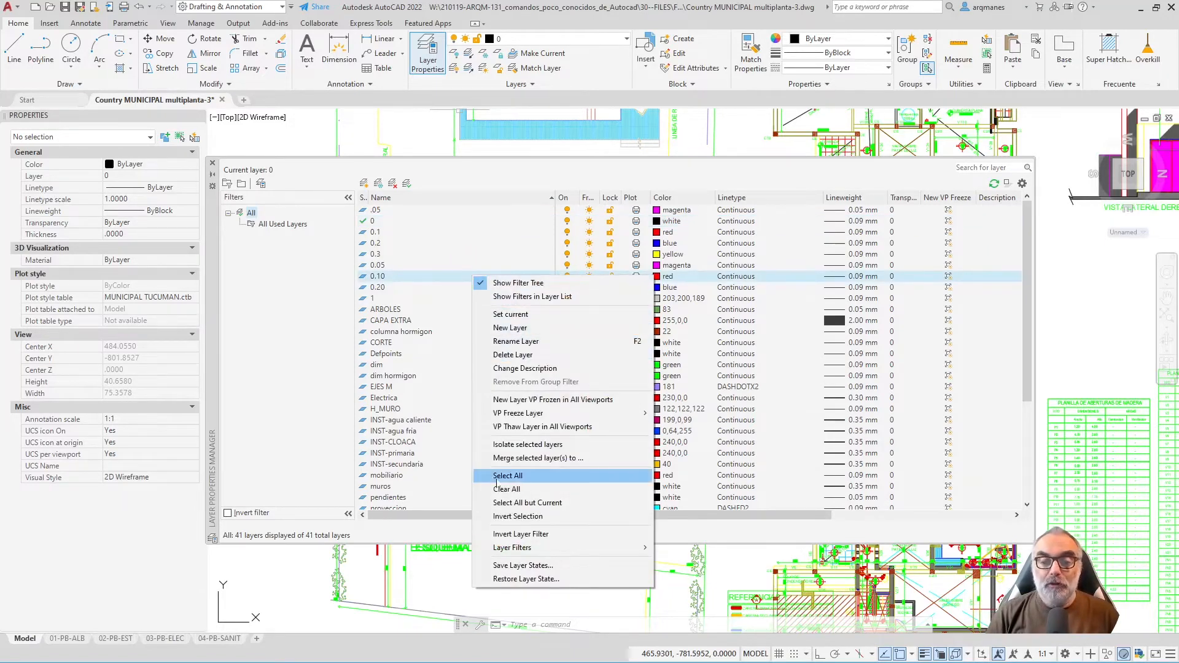
{"action": "left_click", "coordinate": [529, 476]}
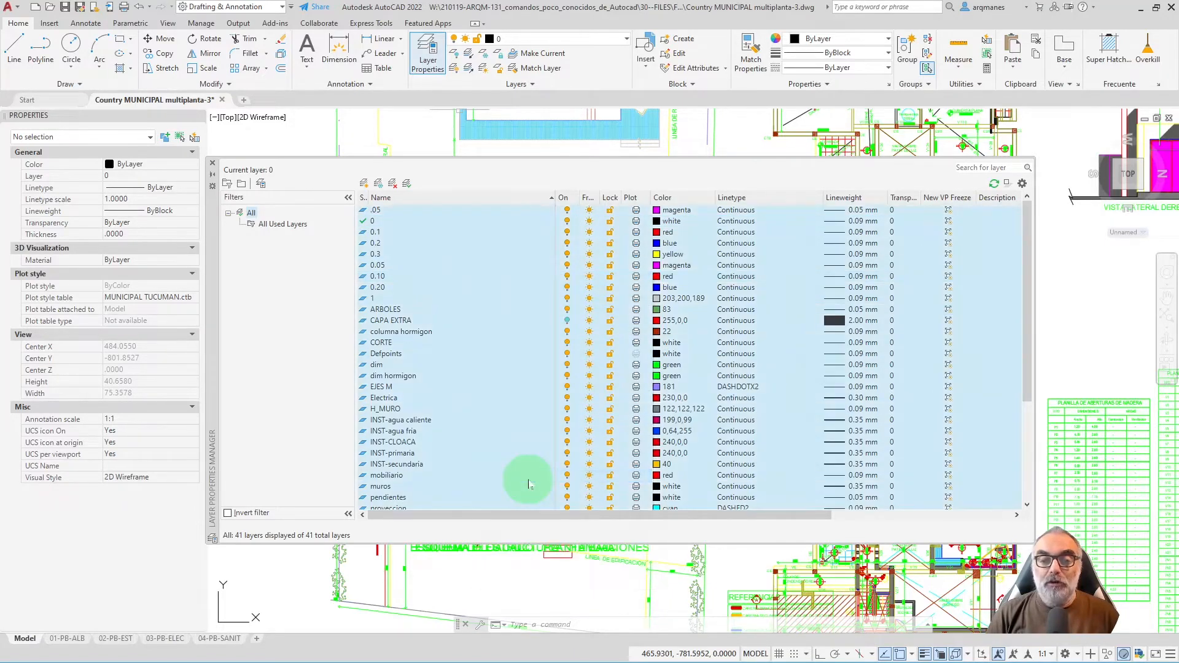
{"action": "left_click", "coordinate": [566, 321]}
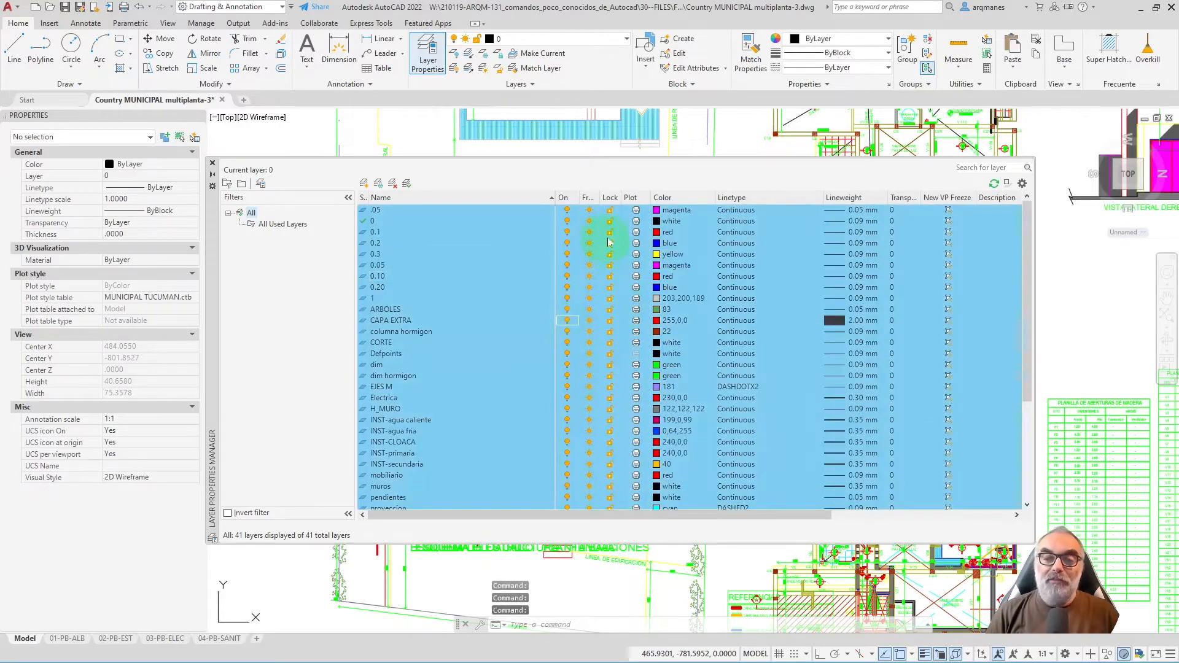
Review the on/off status of every layer in the Layer Properties Manager from first to last, and close the manager.
{"action": "left_click_drag", "start_coordinate": [1023, 221], "coordinate": [1022, 342]}
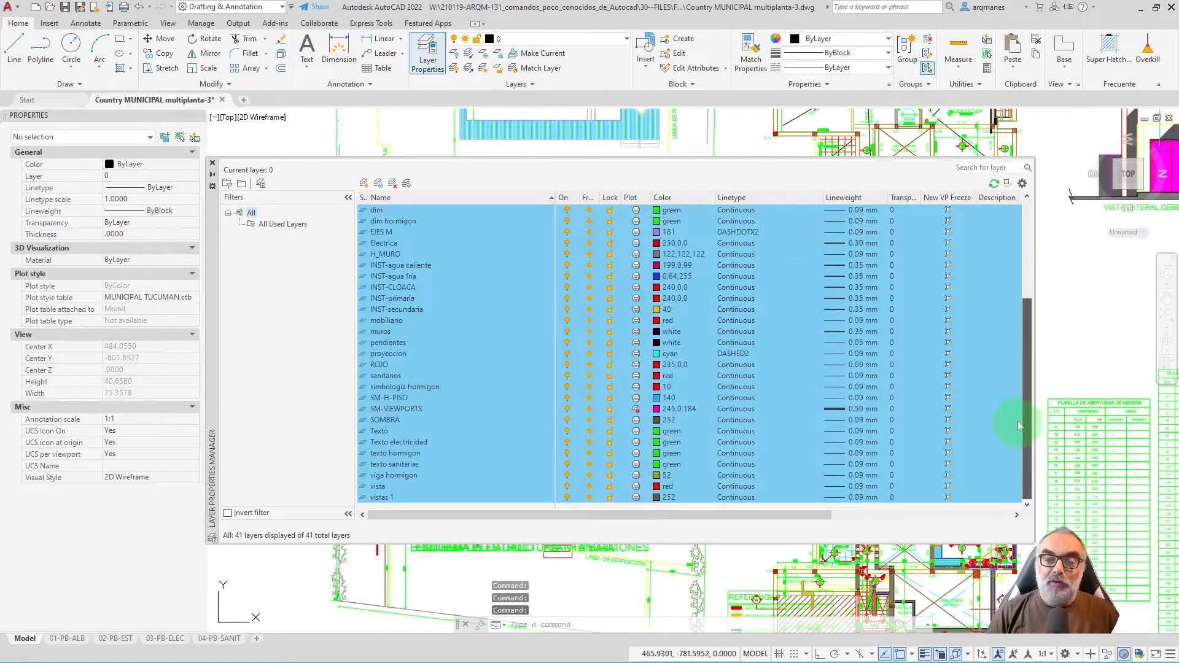
{"action": "left_click_drag", "start_coordinate": [1019, 425], "coordinate": [1034, 215]}
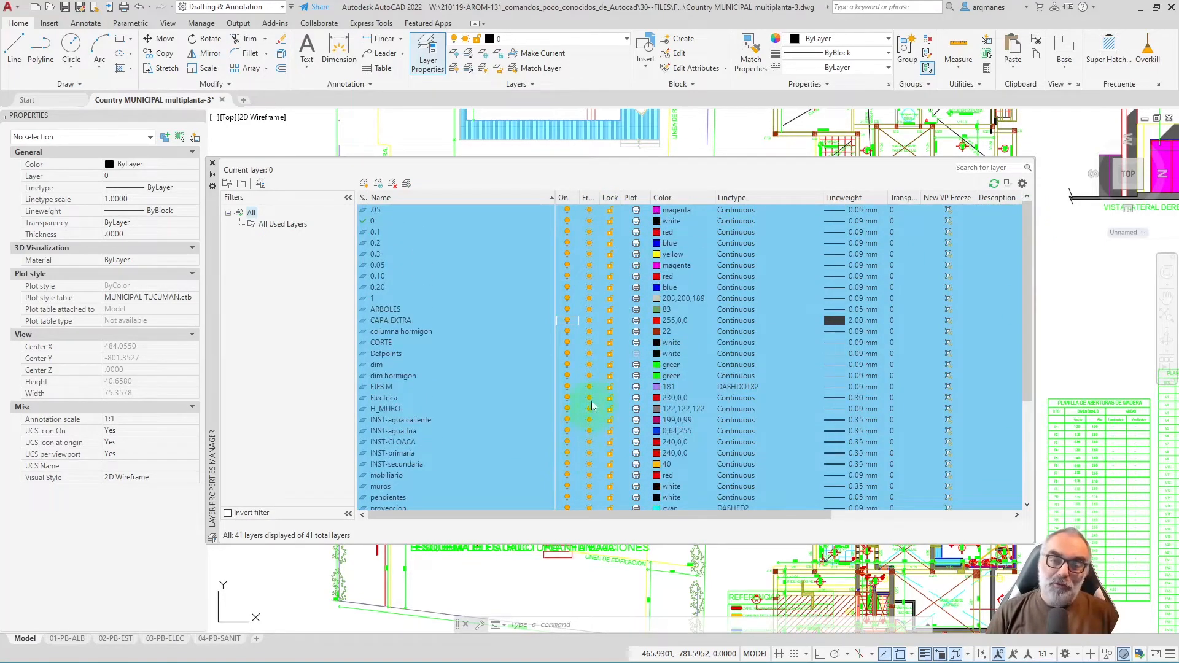
{"action": "left_click", "coordinate": [348, 199]}
{"action": "left_click", "coordinate": [229, 199]}
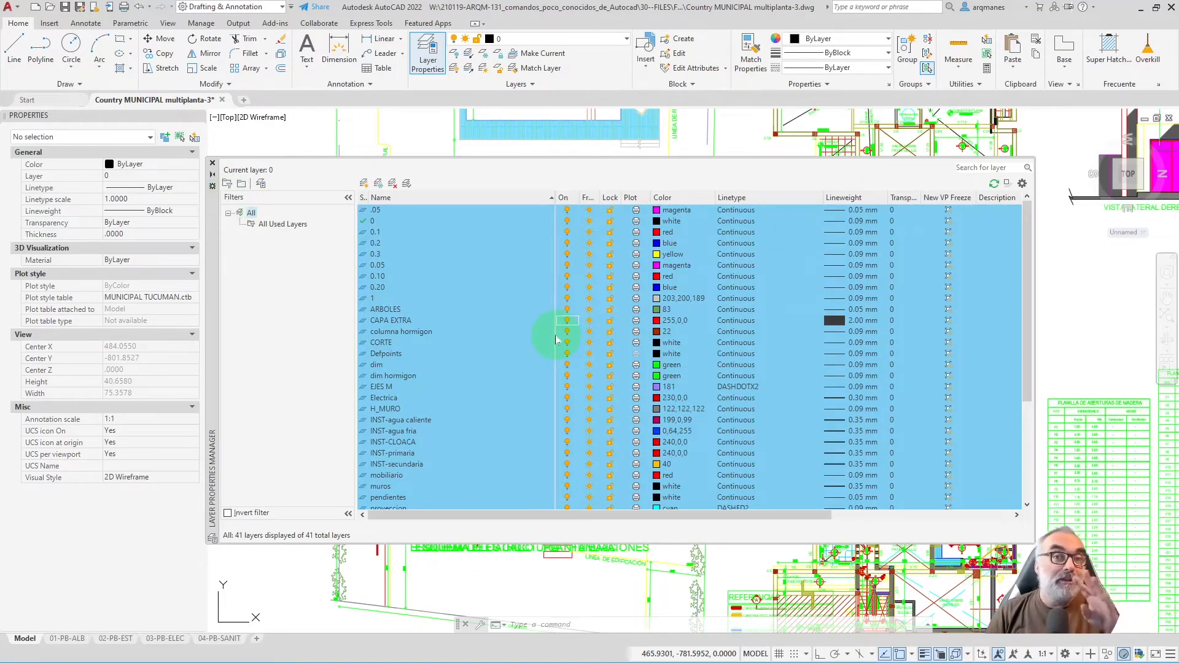
{"action": "left_click", "coordinate": [252, 215]}
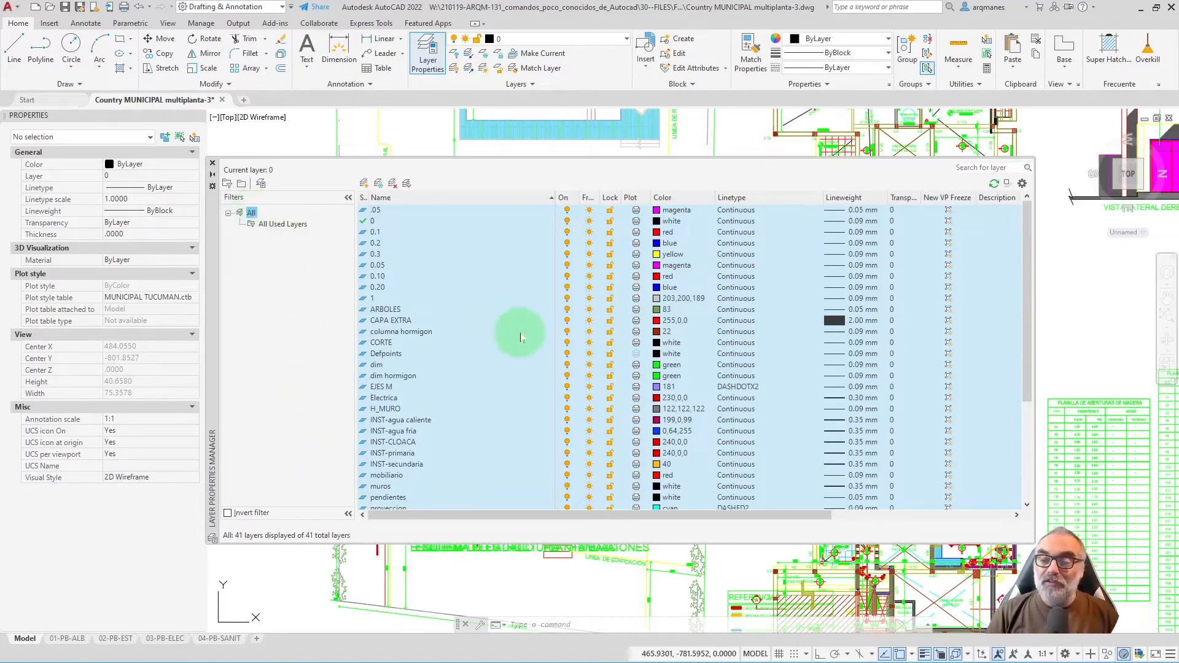
{"action": "scroll", "coordinate": [514, 294], "scroll_direction": "down", "scroll_amount": 5}
{"action": "scroll", "coordinate": [508, 345], "scroll_direction": "up", "scroll_amount": 5}
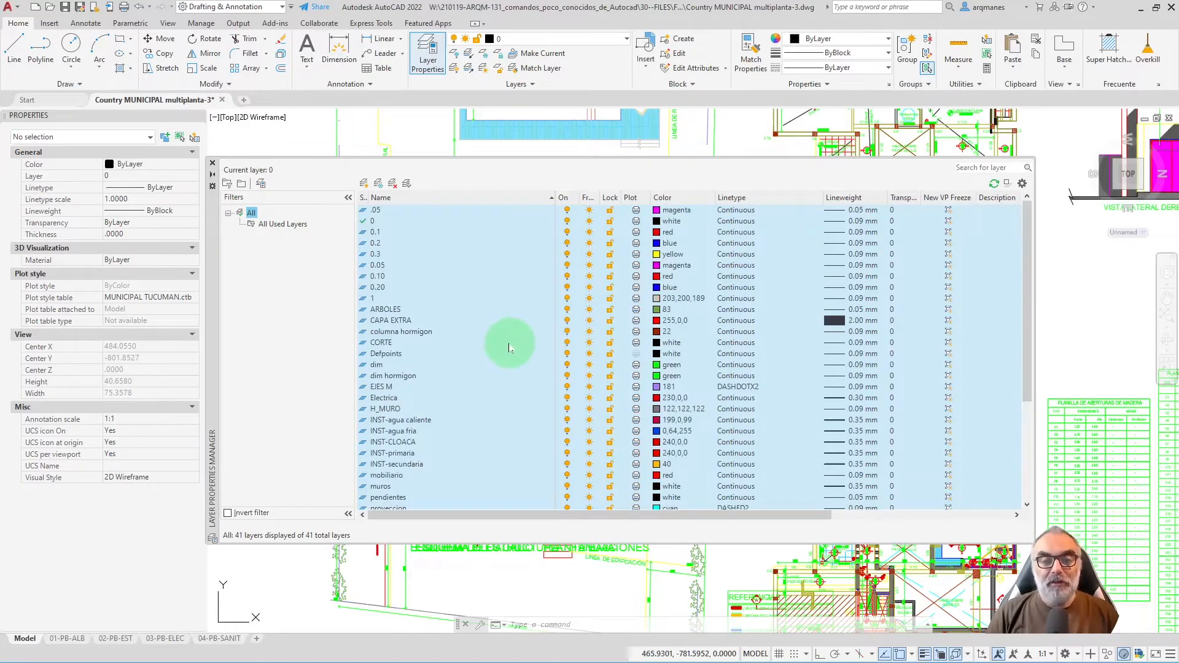
{"action": "left_click", "coordinate": [213, 162]}
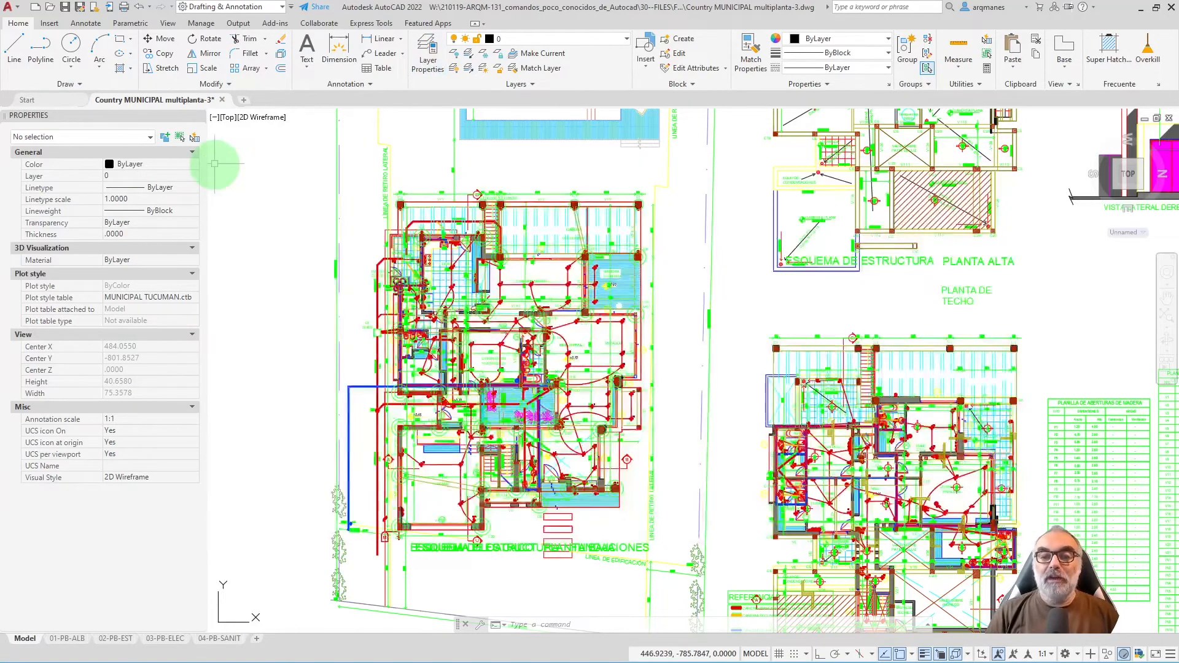
Update the layer state 000-TODO PRENDIDO with the drawing's current layer settings, check its CAPA EXTRA entry, and close the Layer States Manager.
{"action": "left_click", "coordinate": [521, 84]}
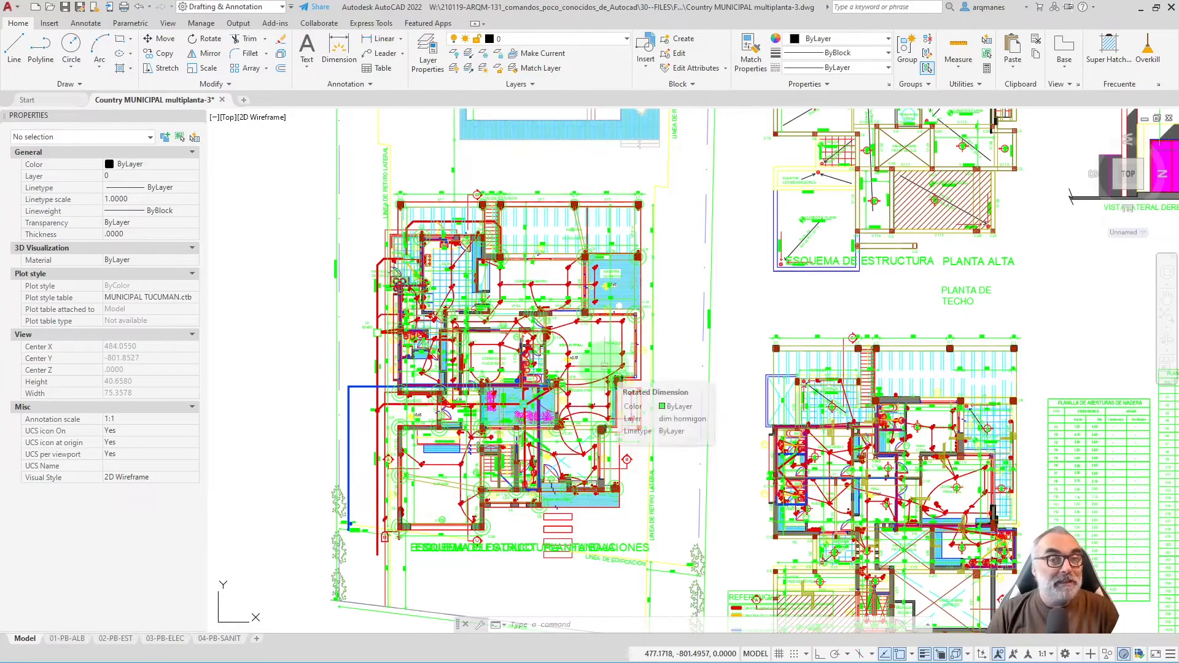
{"action": "left_click", "coordinate": [528, 85]}
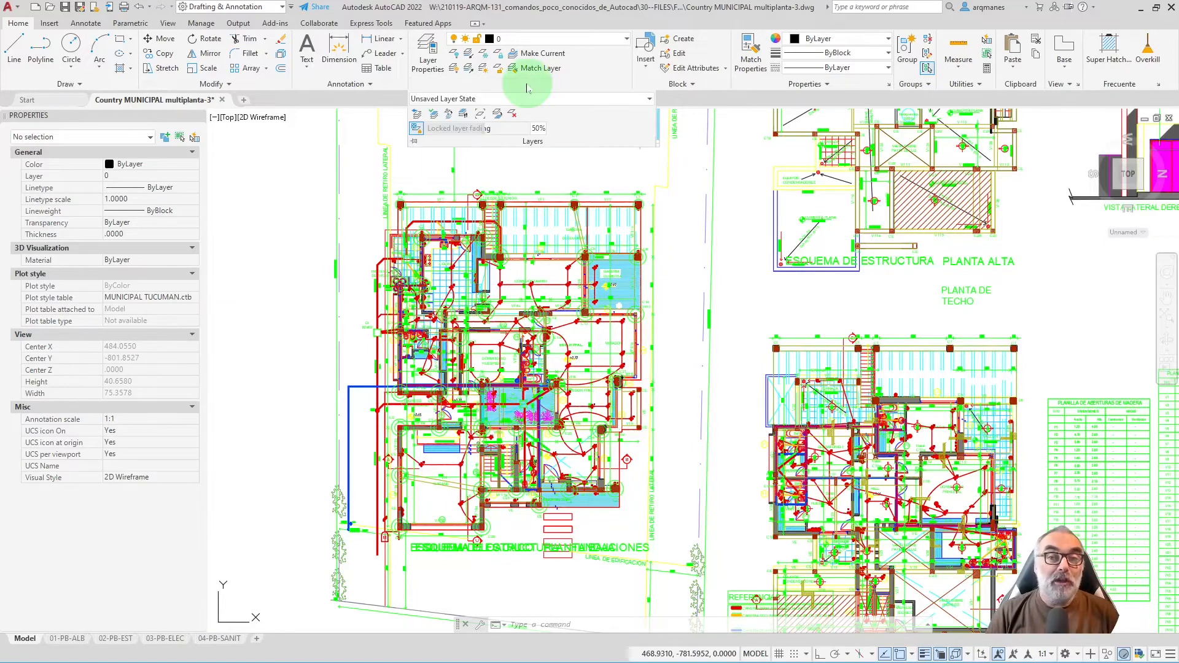
{"action": "left_click", "coordinate": [583, 100]}
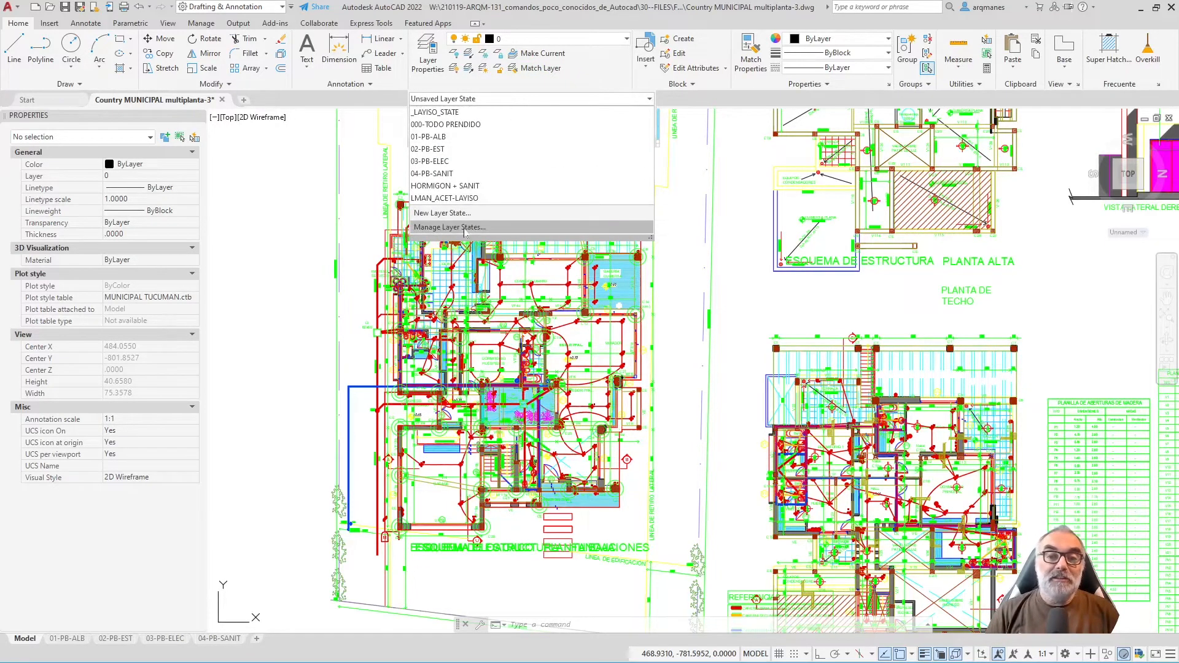
{"action": "left_click", "coordinate": [444, 228]}
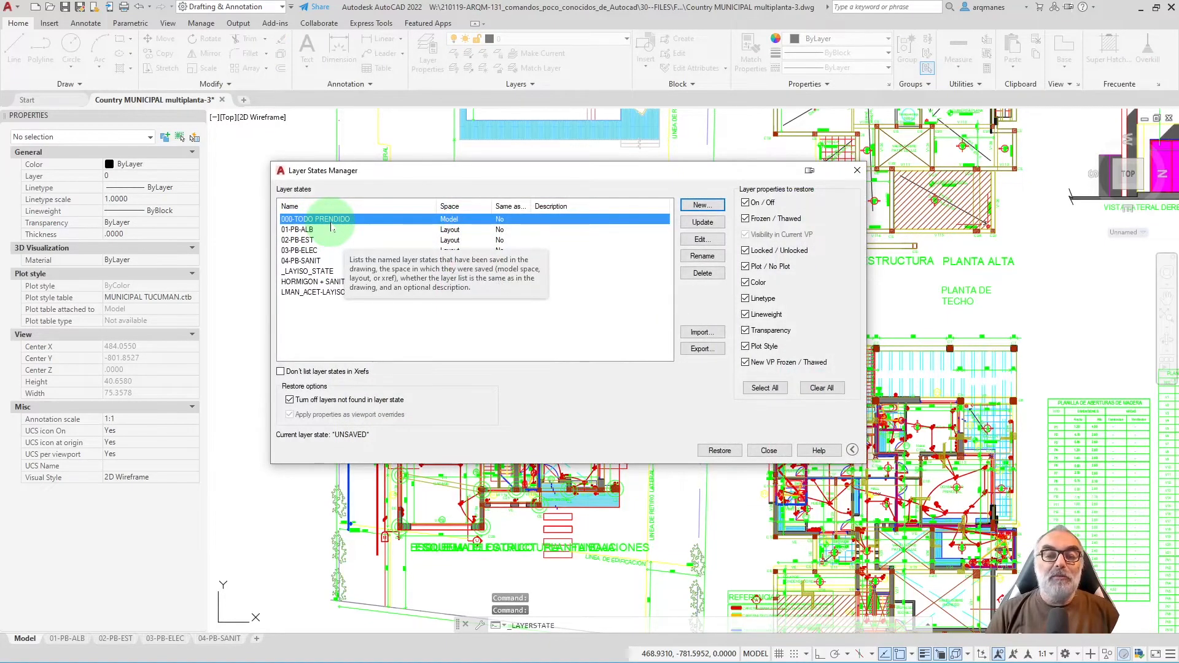
{"action": "left_click", "coordinate": [704, 223]}
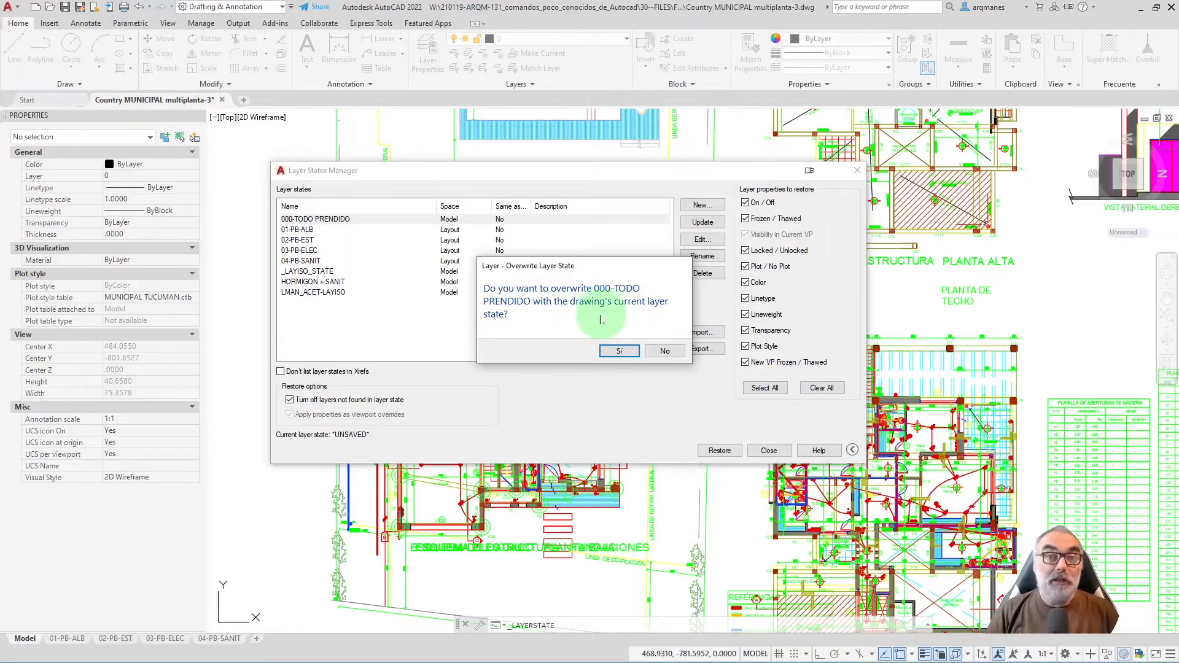
{"action": "left_click", "coordinate": [618, 352]}
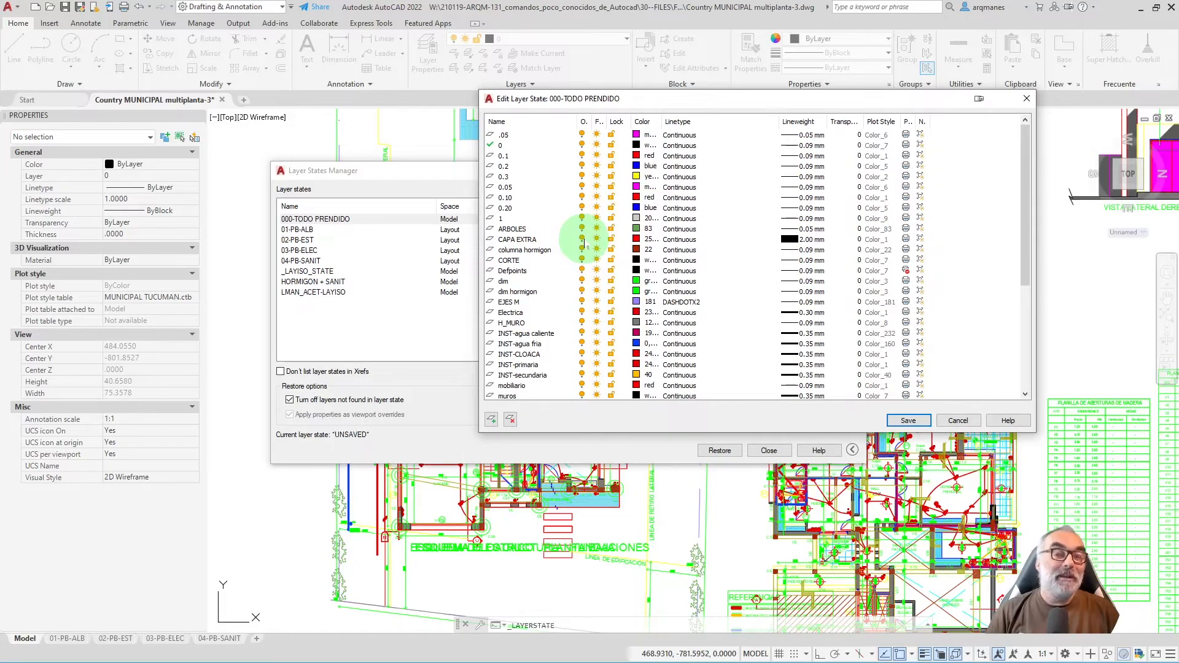
{"action": "left_click", "coordinate": [908, 421]}
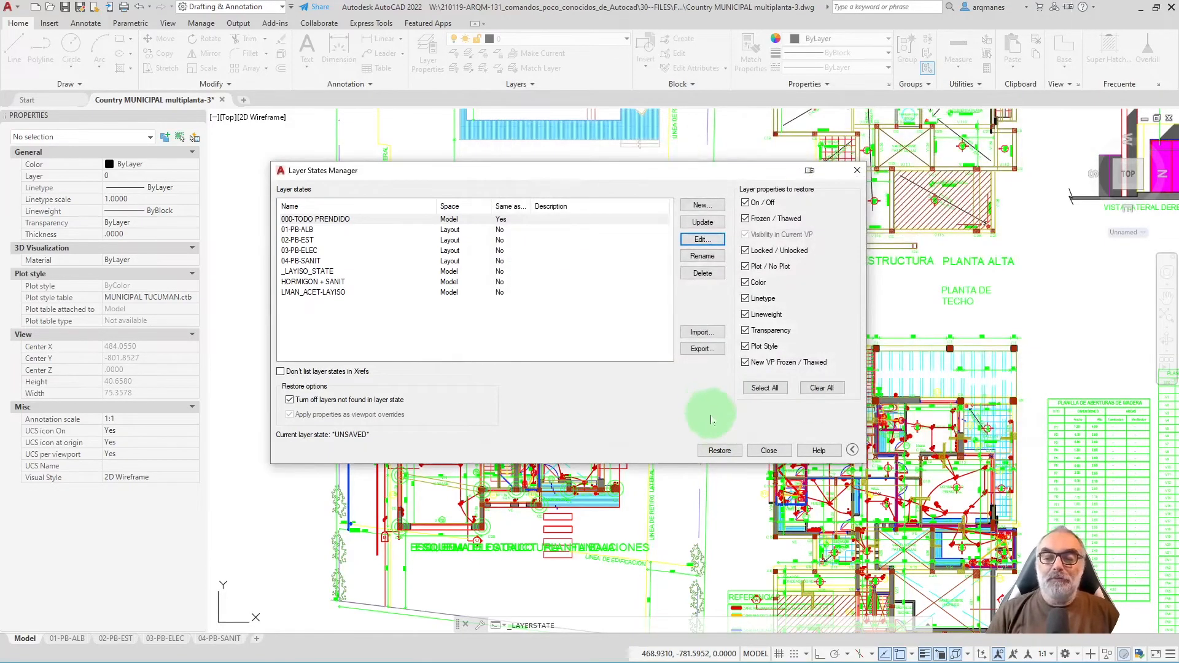
{"action": "left_click", "coordinate": [770, 452]}
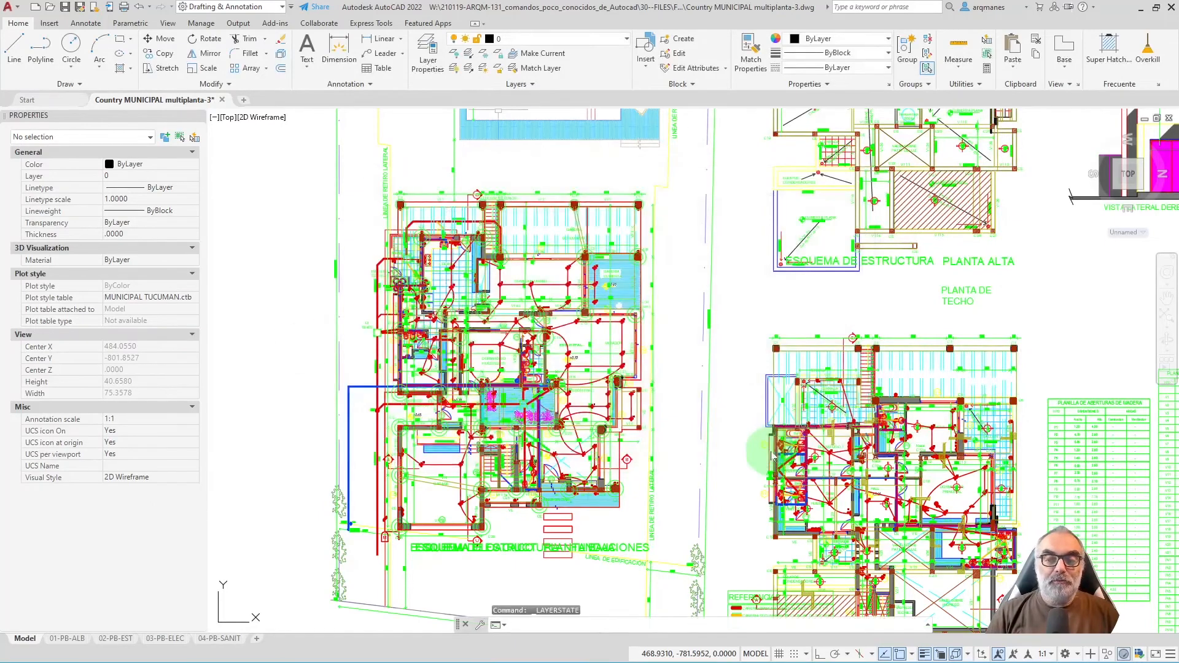
Switch to layout 01-PB-ALB and restore the layer state 01-PB-ALB.
{"action": "left_click", "coordinate": [69, 640]}
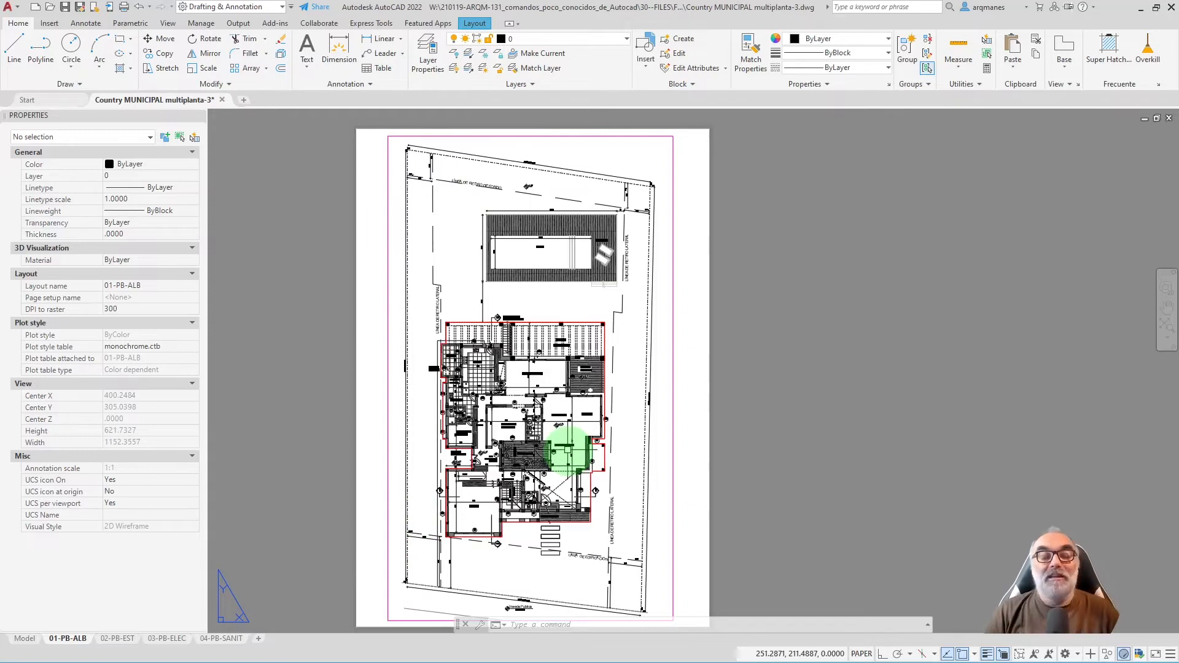
{"action": "left_click", "coordinate": [528, 86]}
{"action": "left_click", "coordinate": [508, 98]}
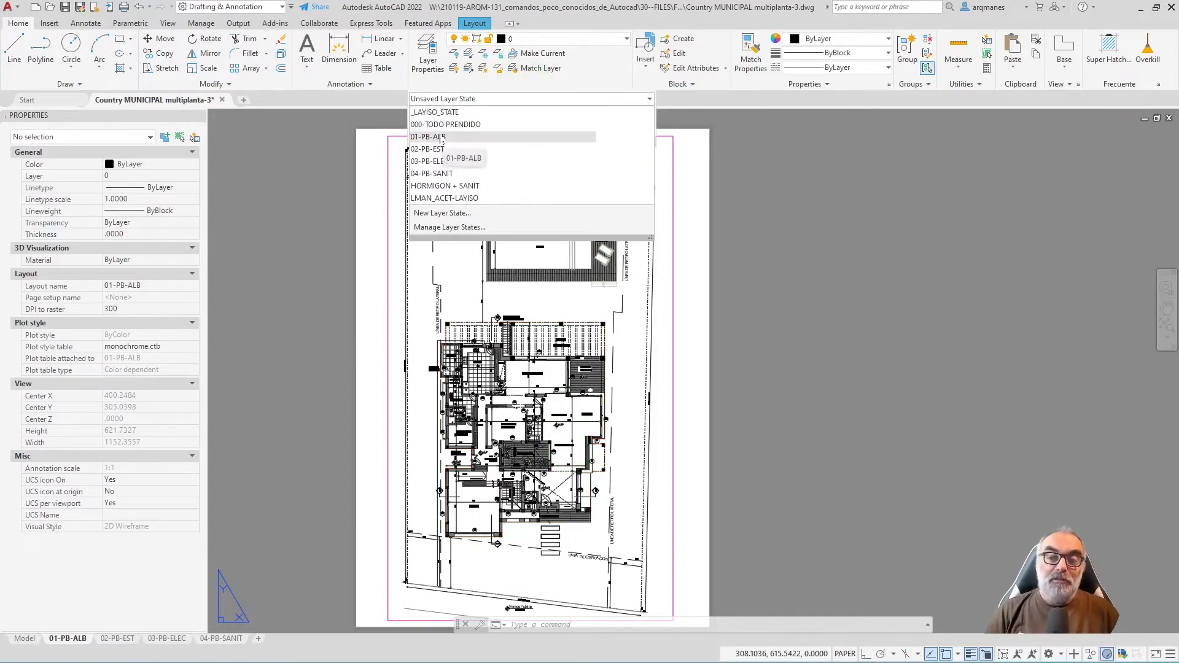
{"action": "left_click", "coordinate": [443, 124]}
{"action": "left_click", "coordinate": [795, 421]}
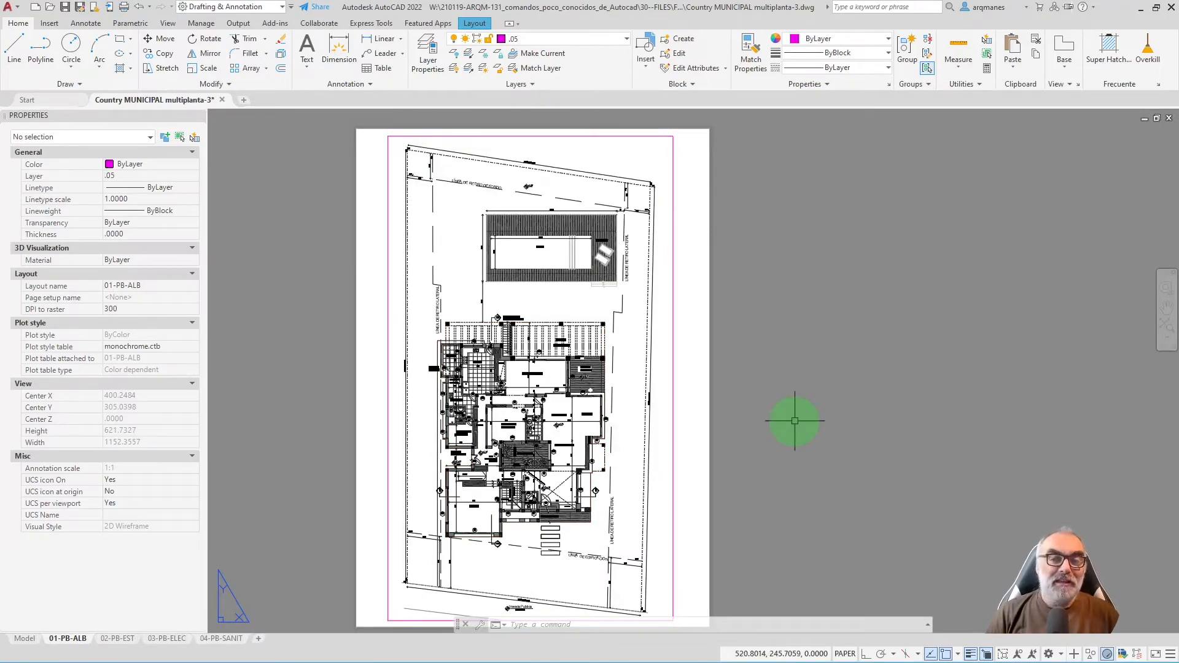
{"action": "left_click", "coordinate": [796, 420]}
{"action": "left_click", "coordinate": [765, 342]}
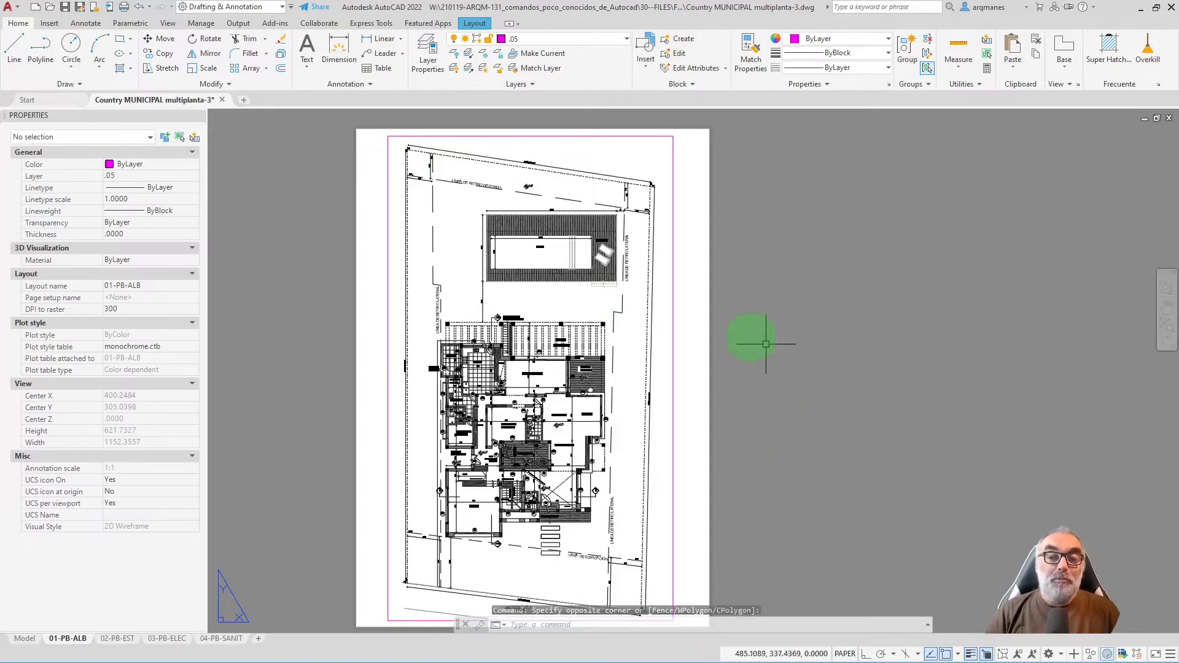
{"action": "left_click", "coordinate": [675, 216]}
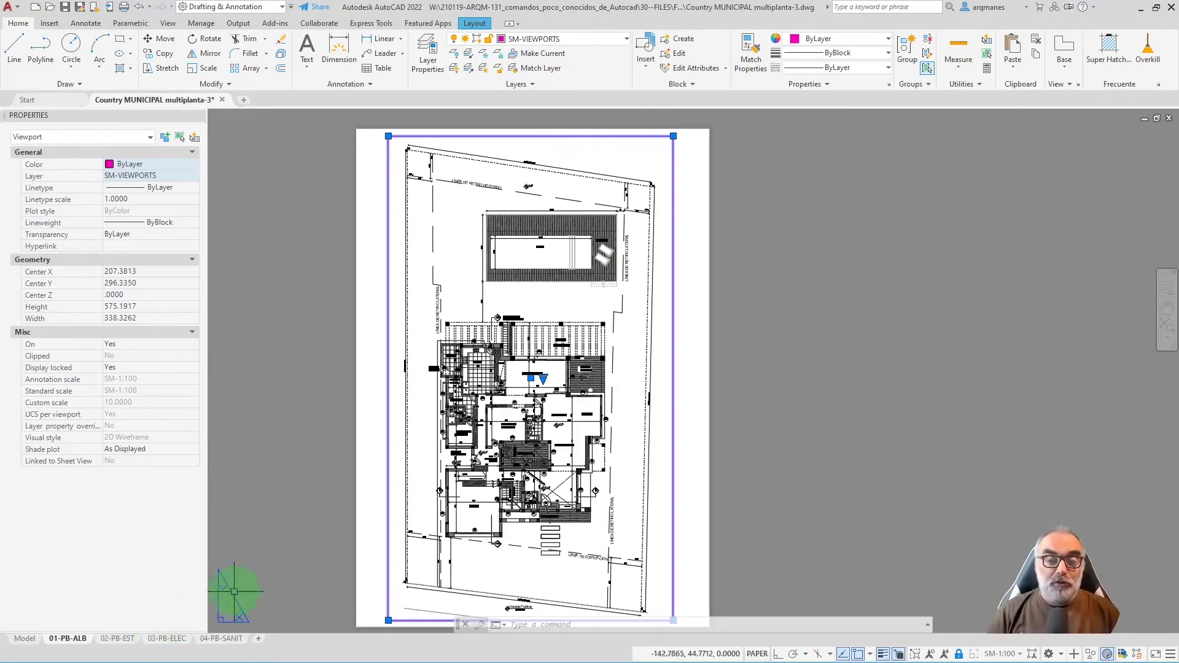
Switch to layout 02-PB-EST and turn on the layer CAPA EXTRA.
{"action": "left_click", "coordinate": [115, 639]}
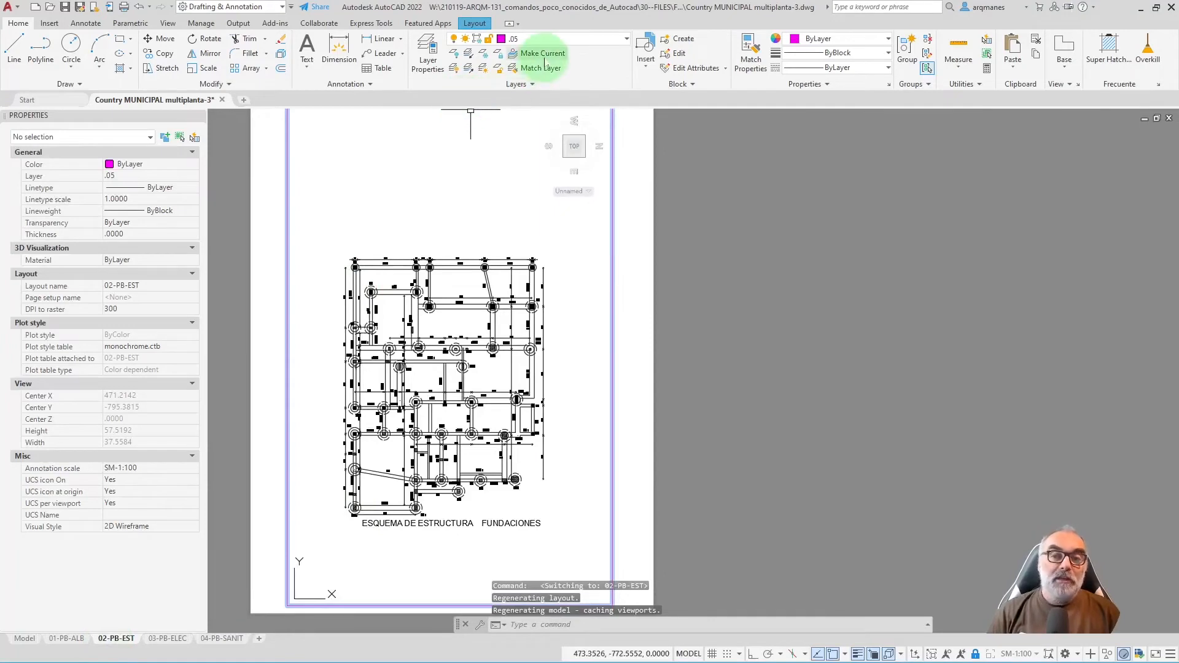
{"action": "left_click", "coordinate": [540, 39]}
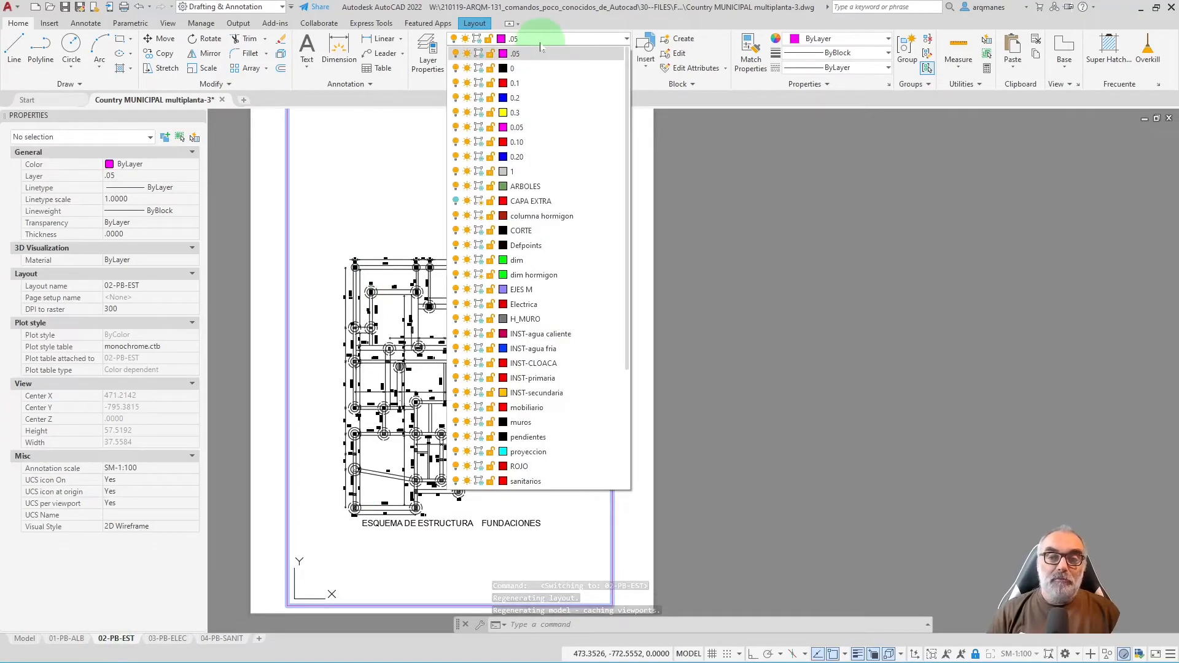
{"action": "left_click", "coordinate": [456, 201]}
{"action": "left_click", "coordinate": [408, 177]}
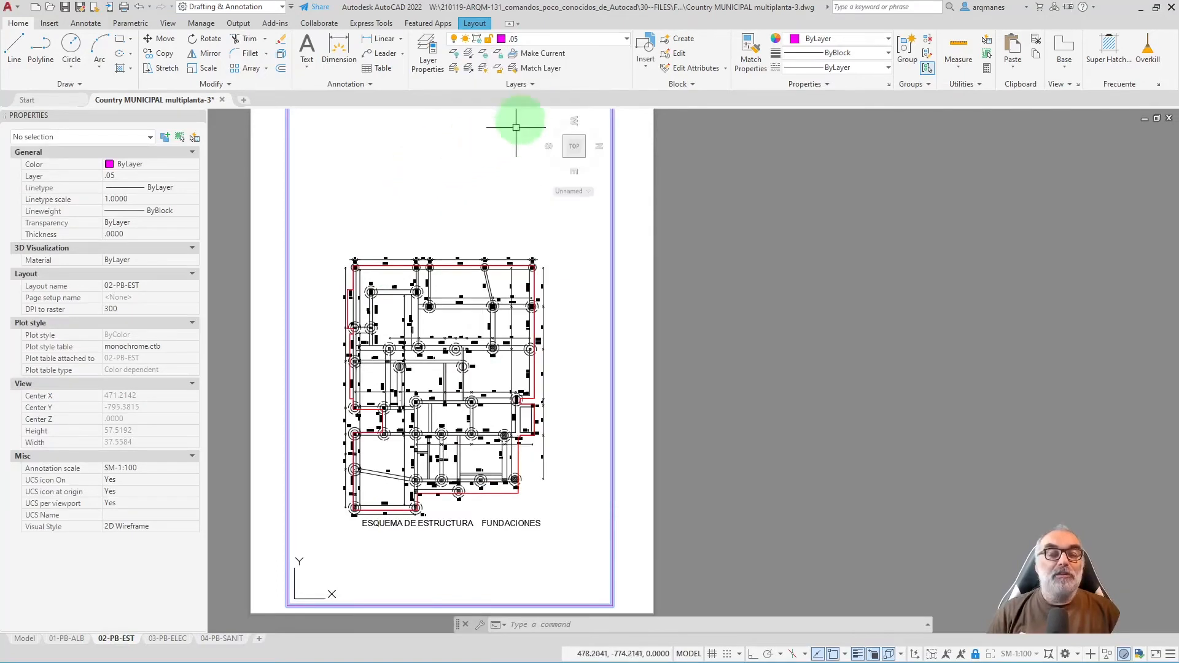
{"action": "left_click", "coordinate": [522, 85]}
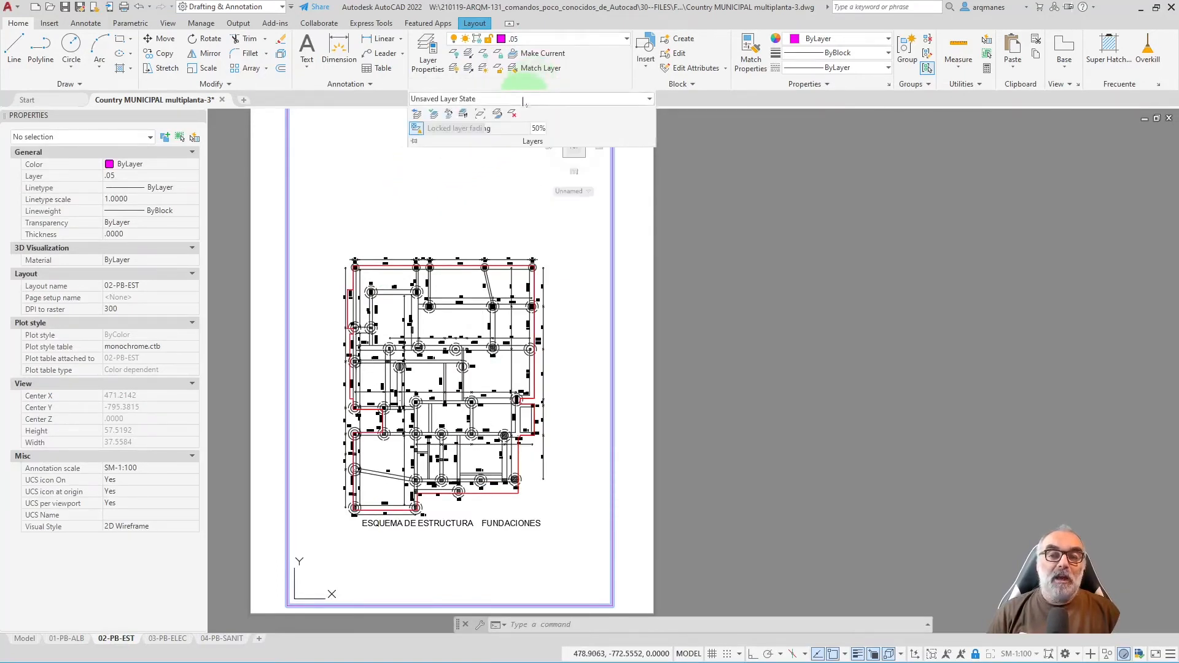
{"action": "left_click", "coordinate": [517, 103]}
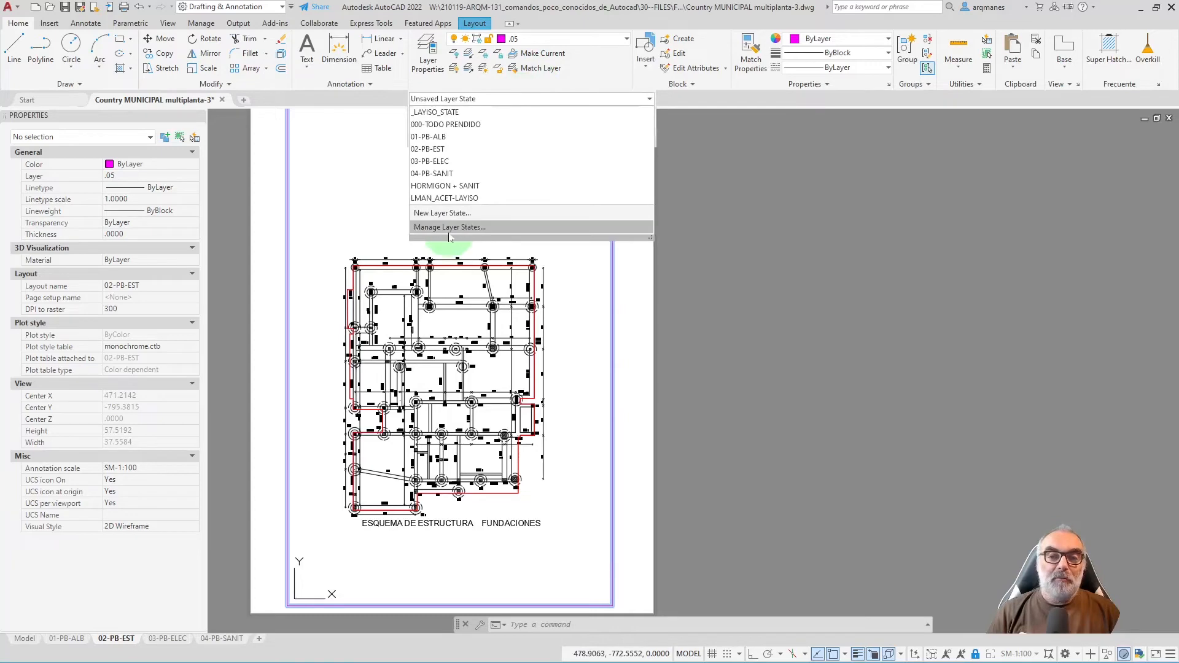
{"action": "left_click", "coordinate": [472, 228]}
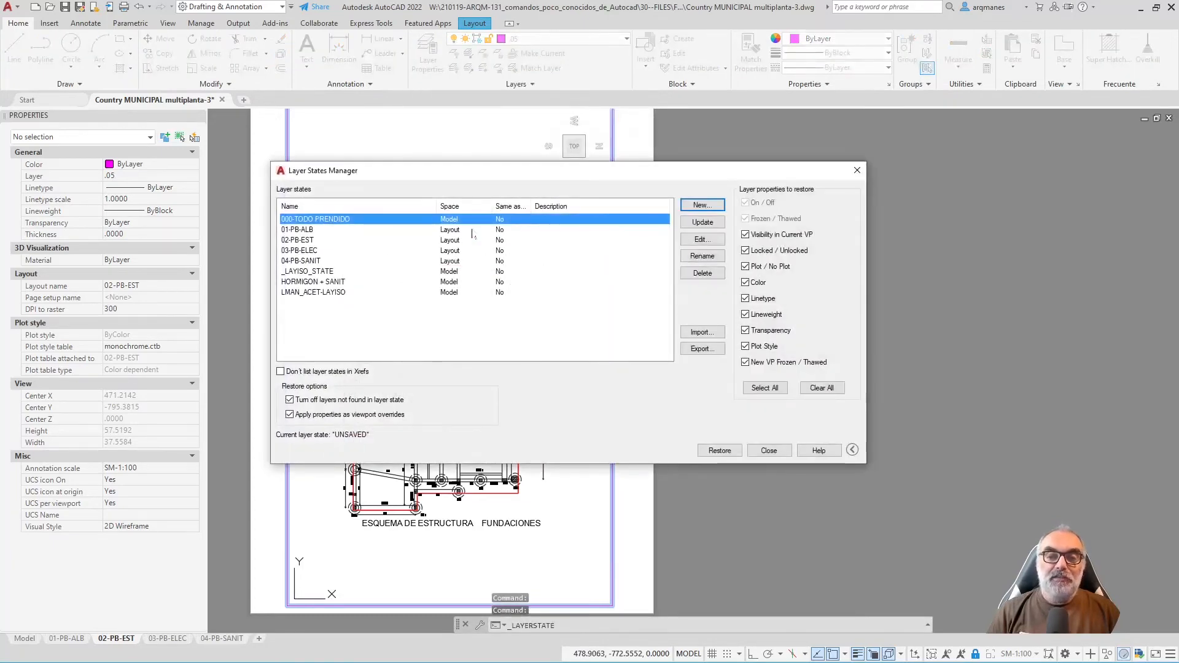
{"action": "left_click", "coordinate": [310, 239]}
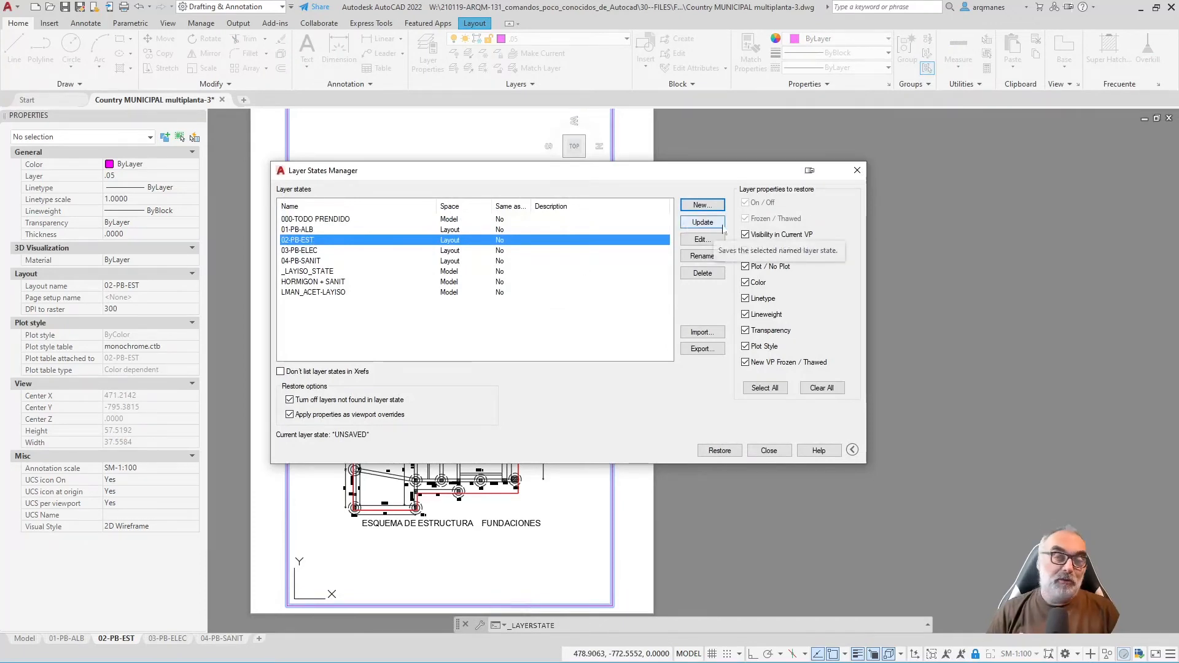
{"action": "left_click", "coordinate": [769, 450]}
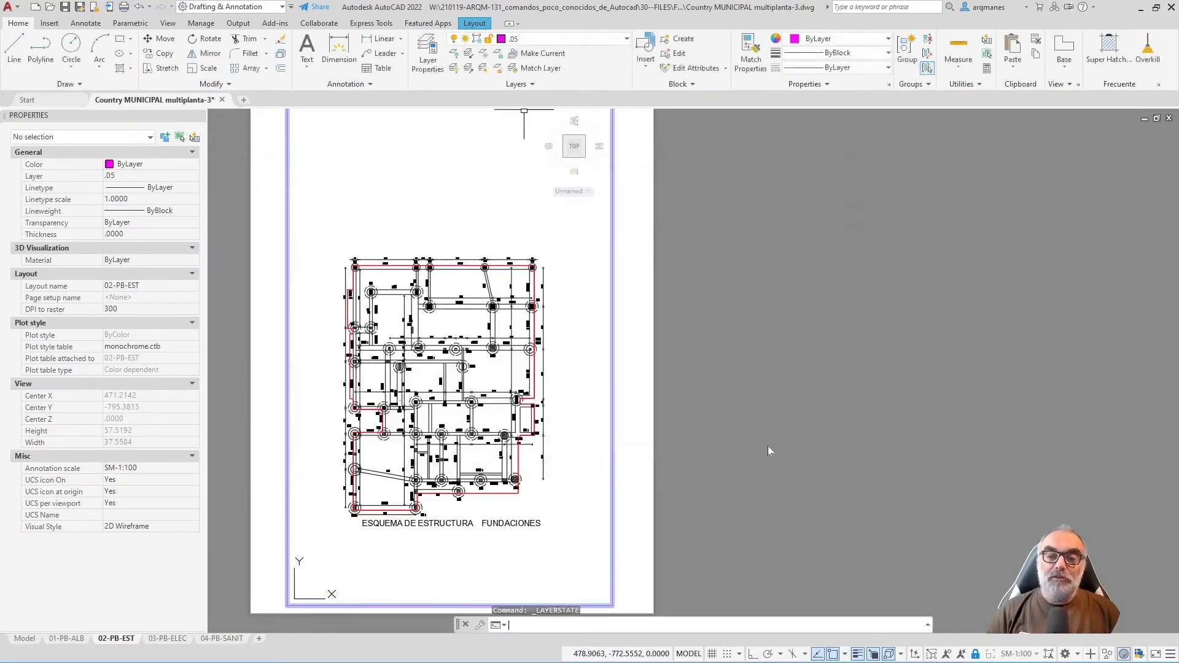
{"action": "double_click", "coordinate": [740, 376]}
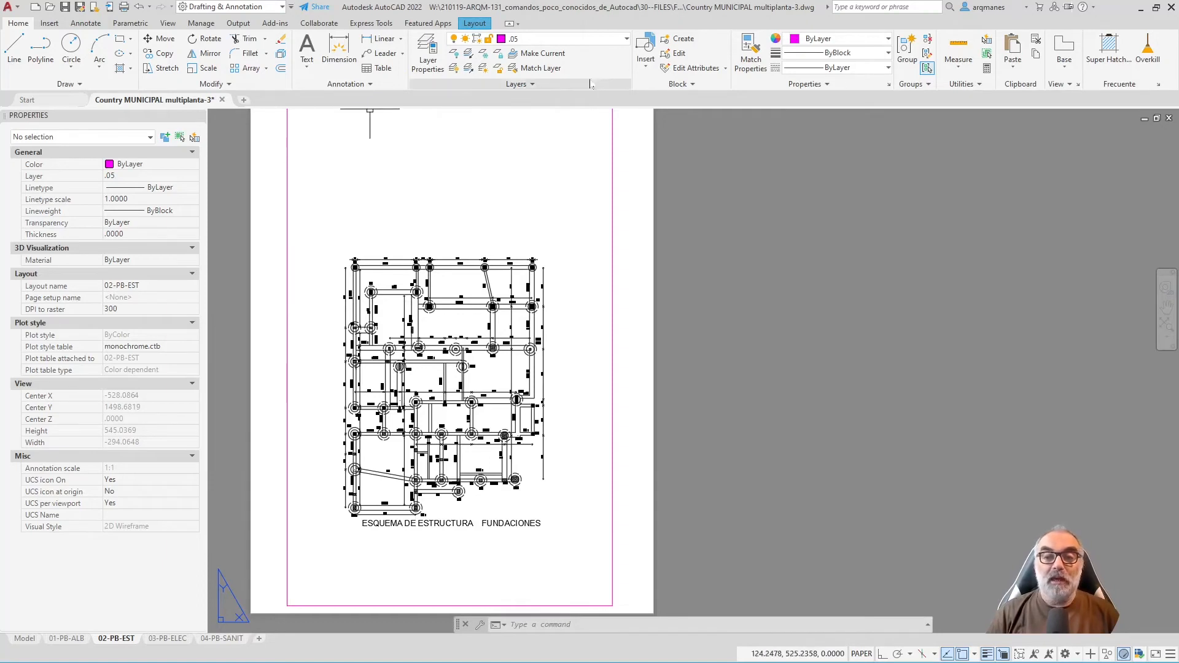
Edit the layer state 02-PB-EST in the Layer States Manager and add the layer CAPA EXTRA to it.
{"action": "left_click", "coordinate": [531, 85]}
{"action": "left_click", "coordinate": [520, 100]}
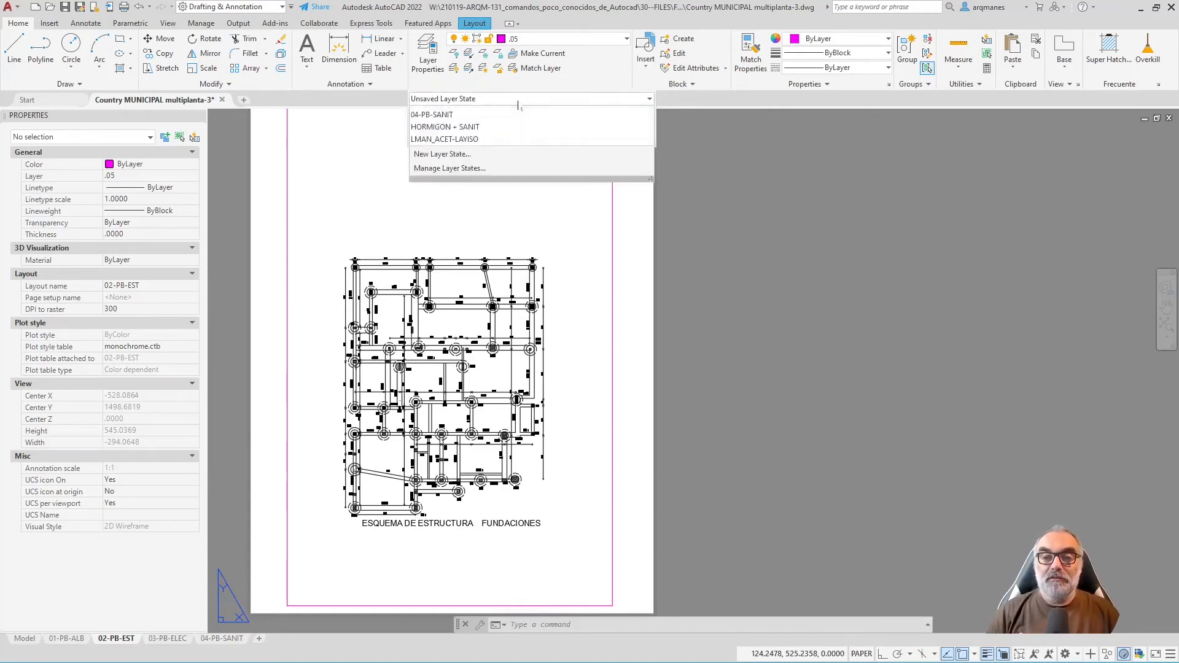
{"action": "left_click", "coordinate": [485, 228]}
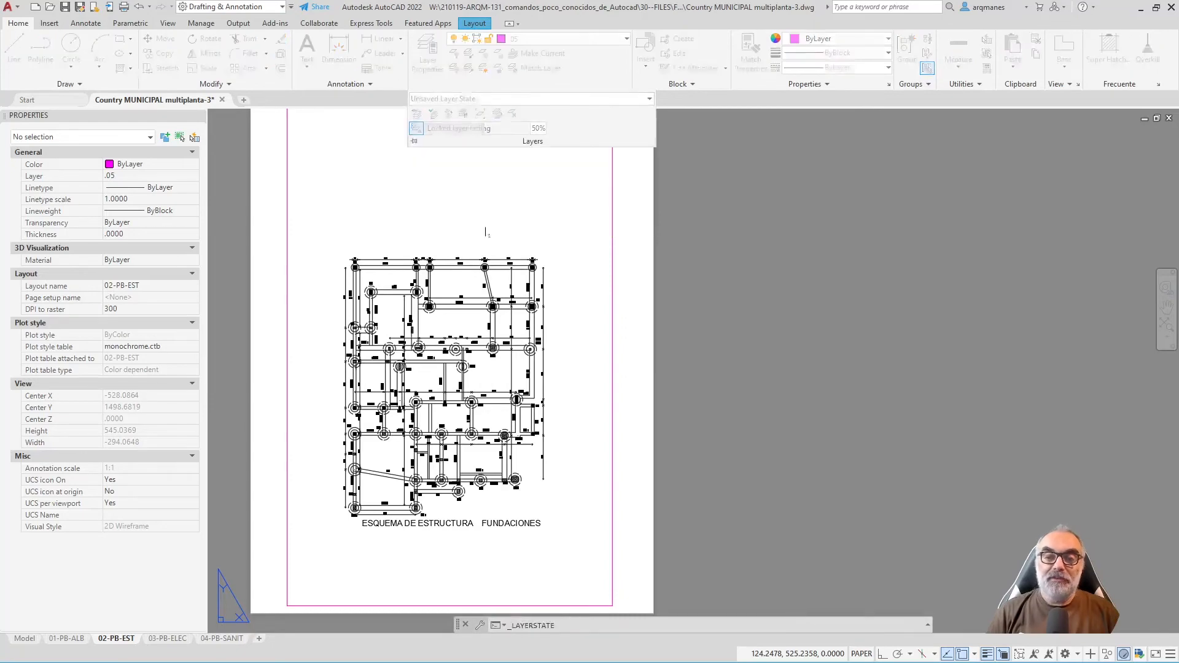
{"action": "left_click", "coordinate": [295, 240]}
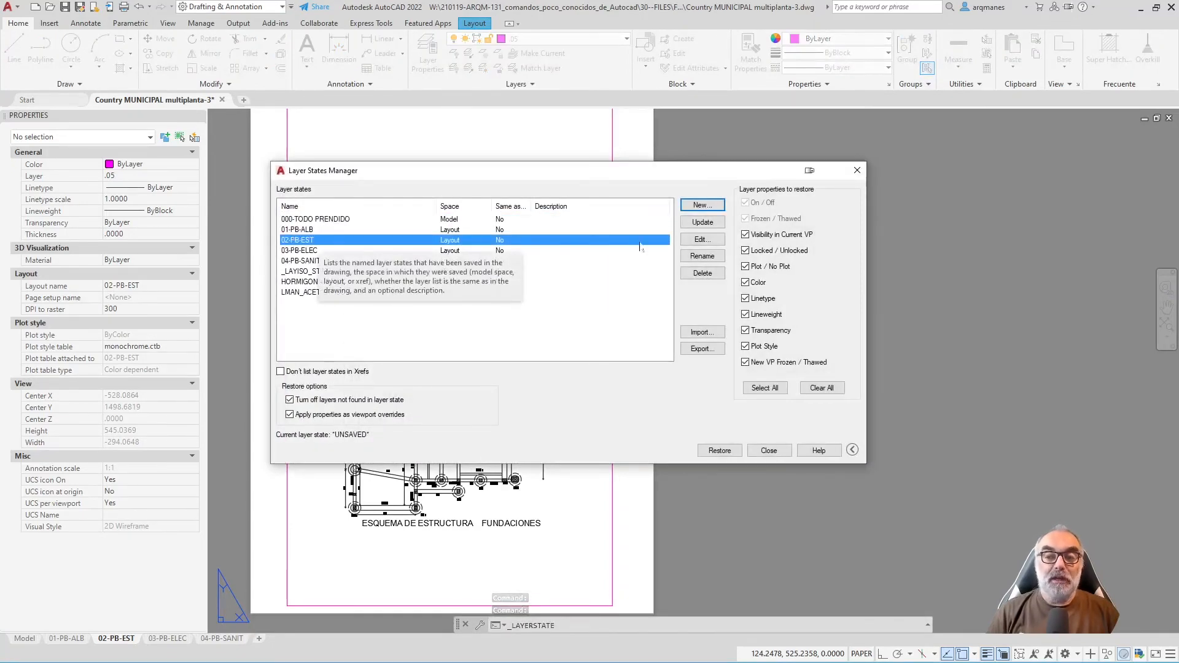
{"action": "left_click", "coordinate": [704, 242]}
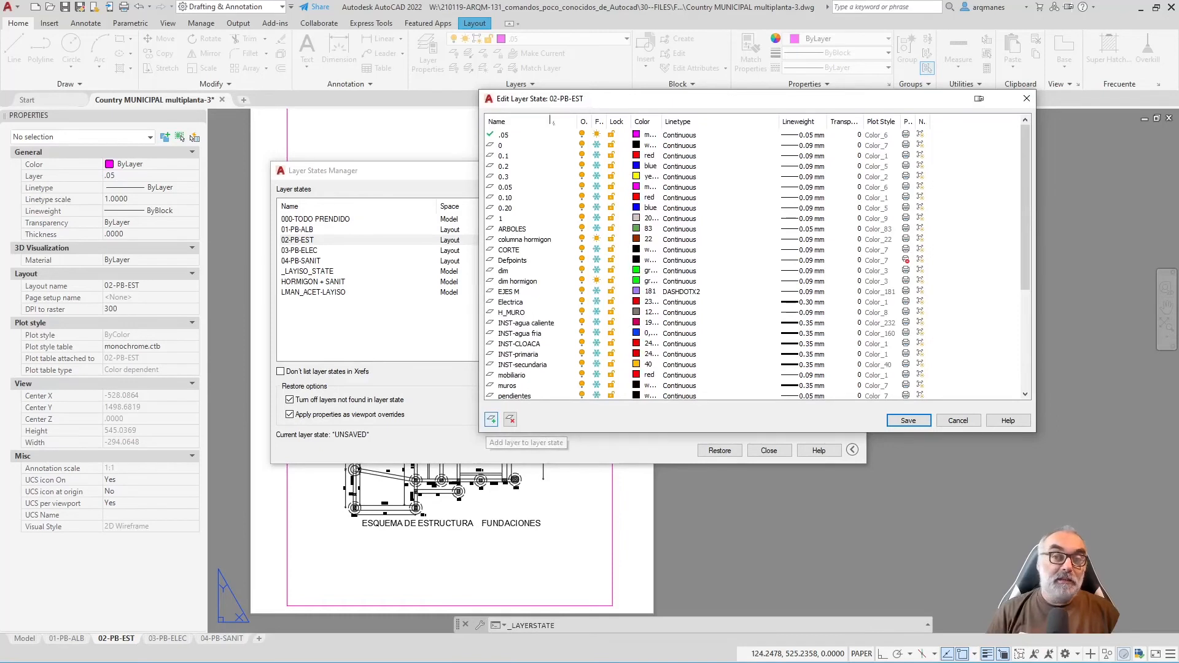
{"action": "left_click", "coordinate": [491, 420]}
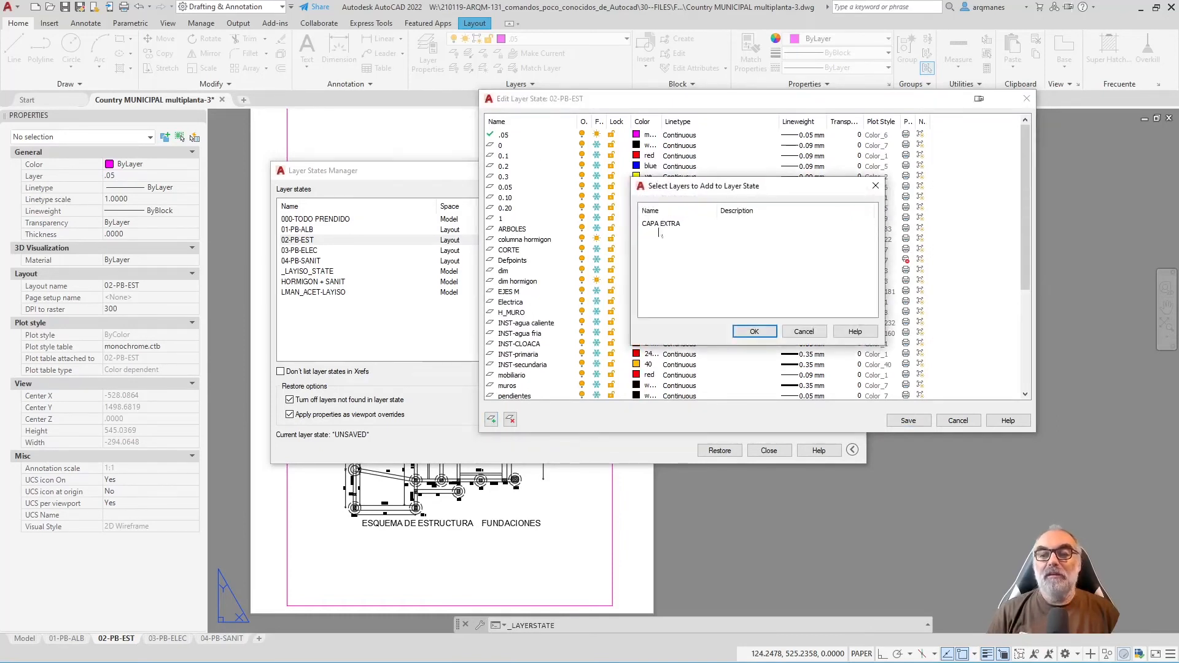
{"action": "left_click", "coordinate": [658, 226]}
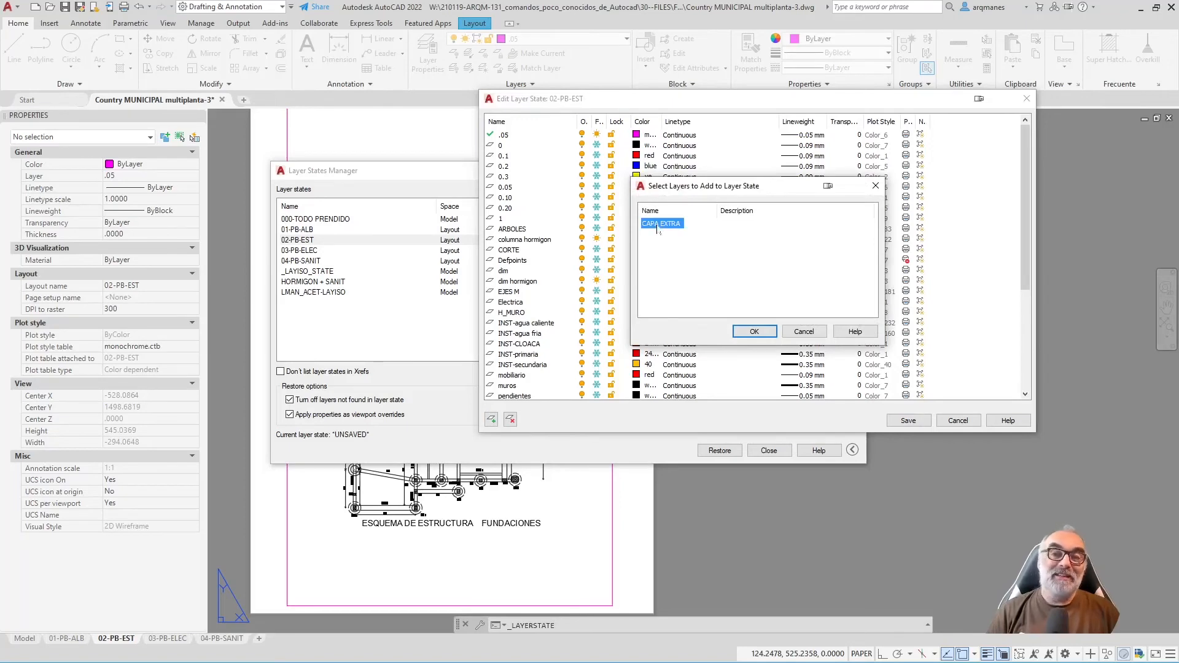
{"action": "left_click", "coordinate": [756, 333]}
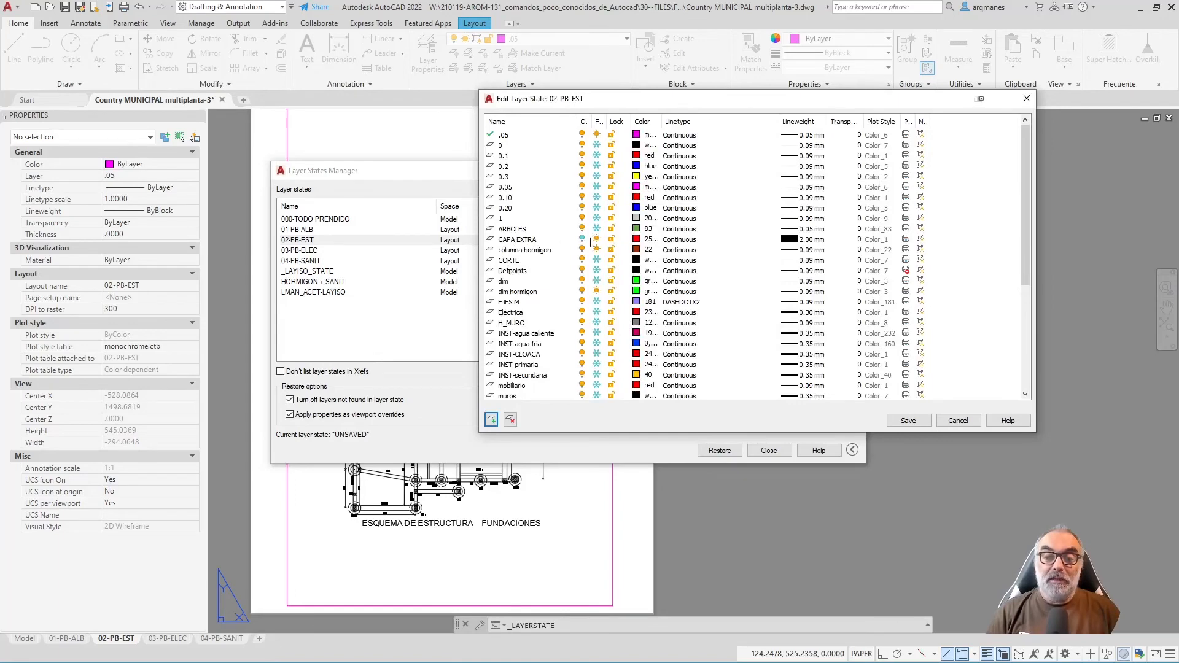
Turn on CAPA EXTRA within the layer state 02-PB-EST, save the edited state, and close the Layer States Manager.
{"action": "left_click", "coordinate": [574, 240]}
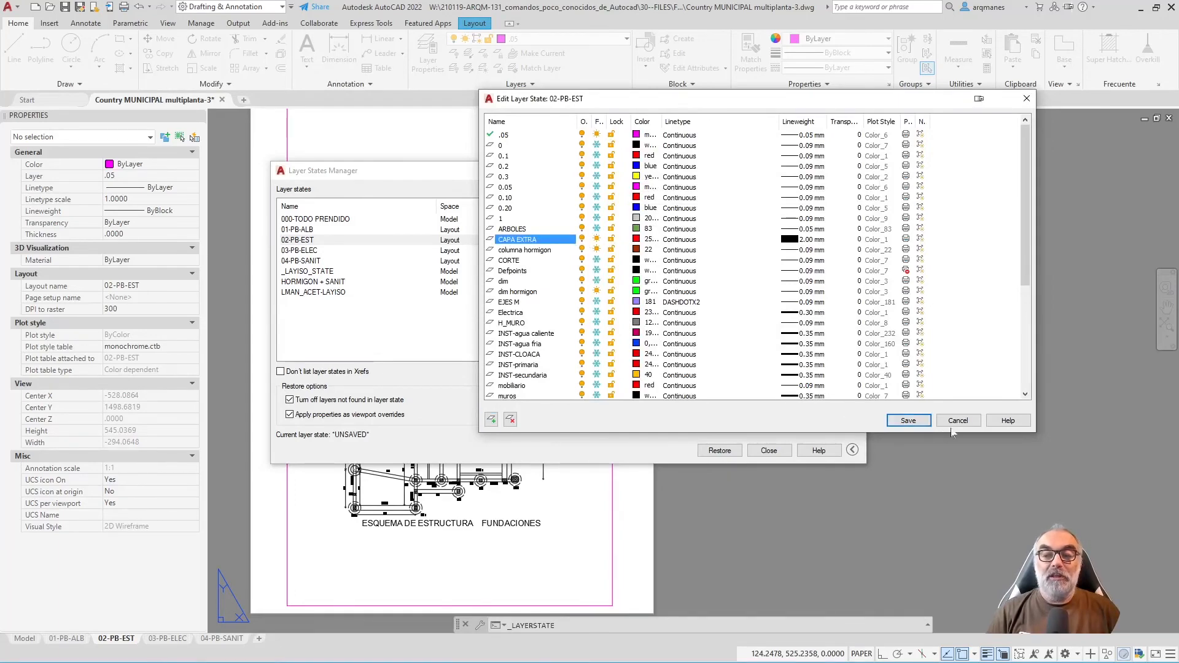
{"action": "left_click", "coordinate": [905, 420]}
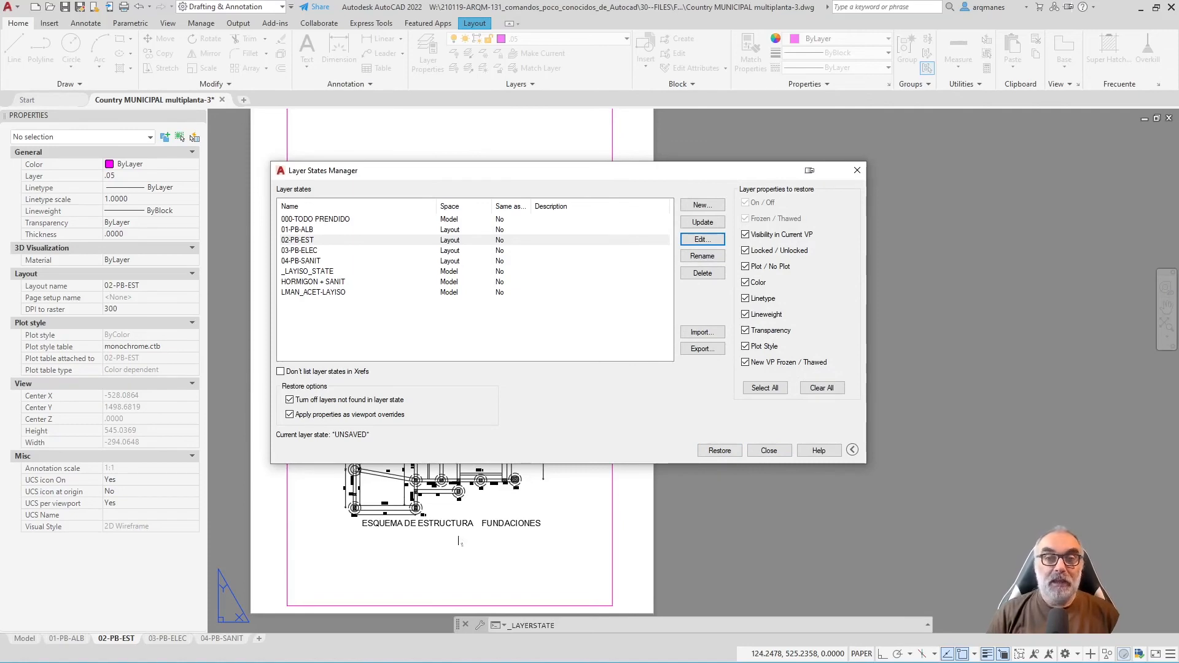
{"action": "left_click", "coordinate": [770, 450]}
Activate the viewport in layout 02-PB-EST and restore the layer state 02-PB-EST.
{"action": "double_click", "coordinate": [405, 221]}
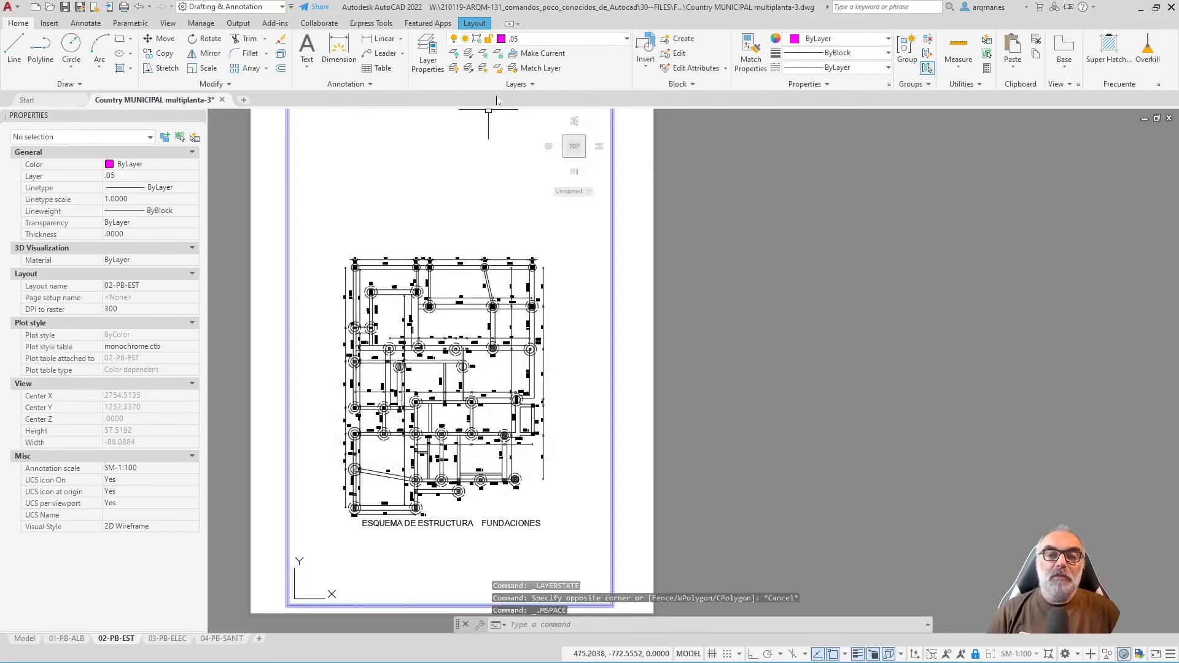
{"action": "left_click", "coordinate": [532, 86]}
{"action": "left_click", "coordinate": [522, 106]}
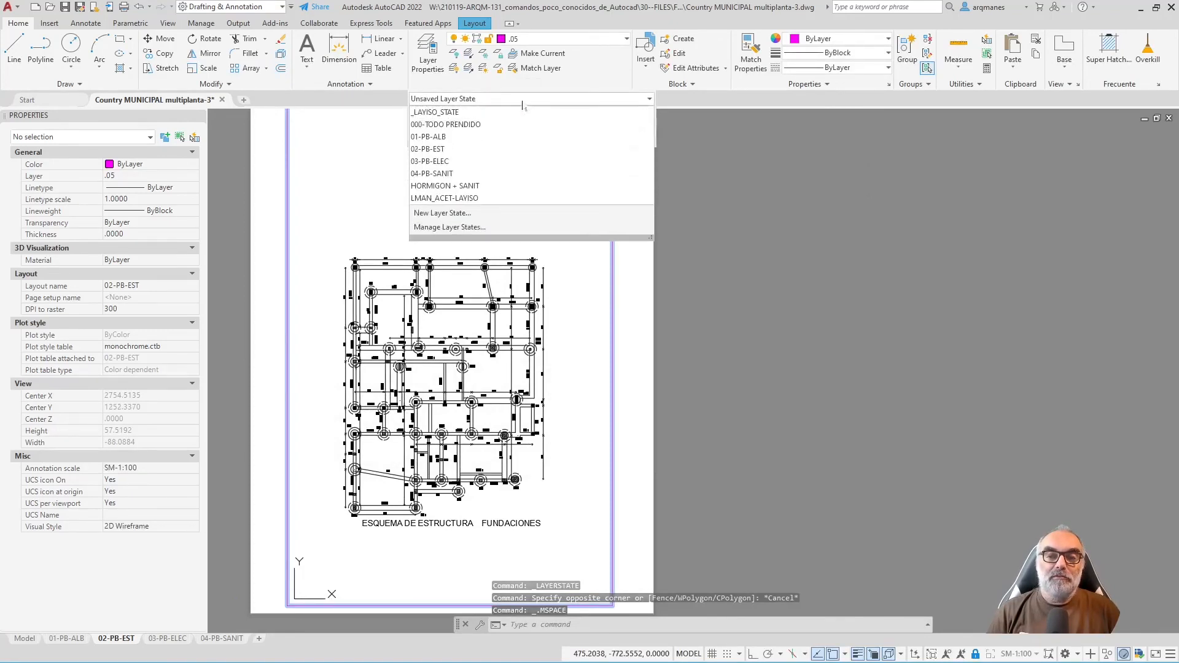
{"action": "left_click", "coordinate": [457, 149]}
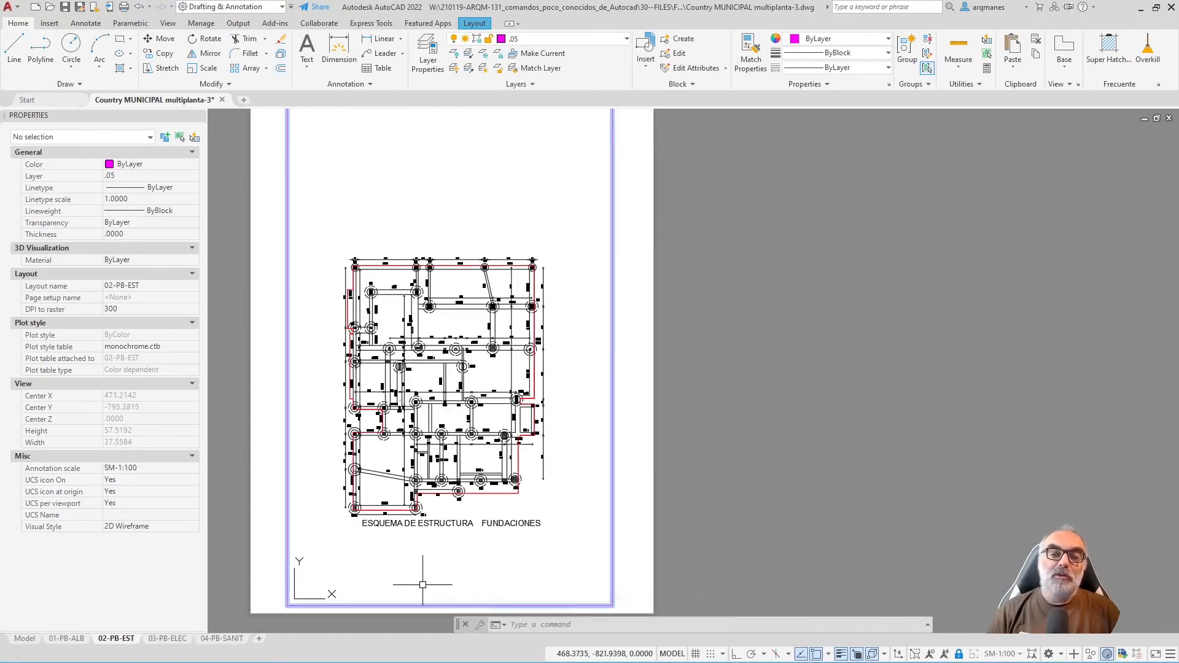